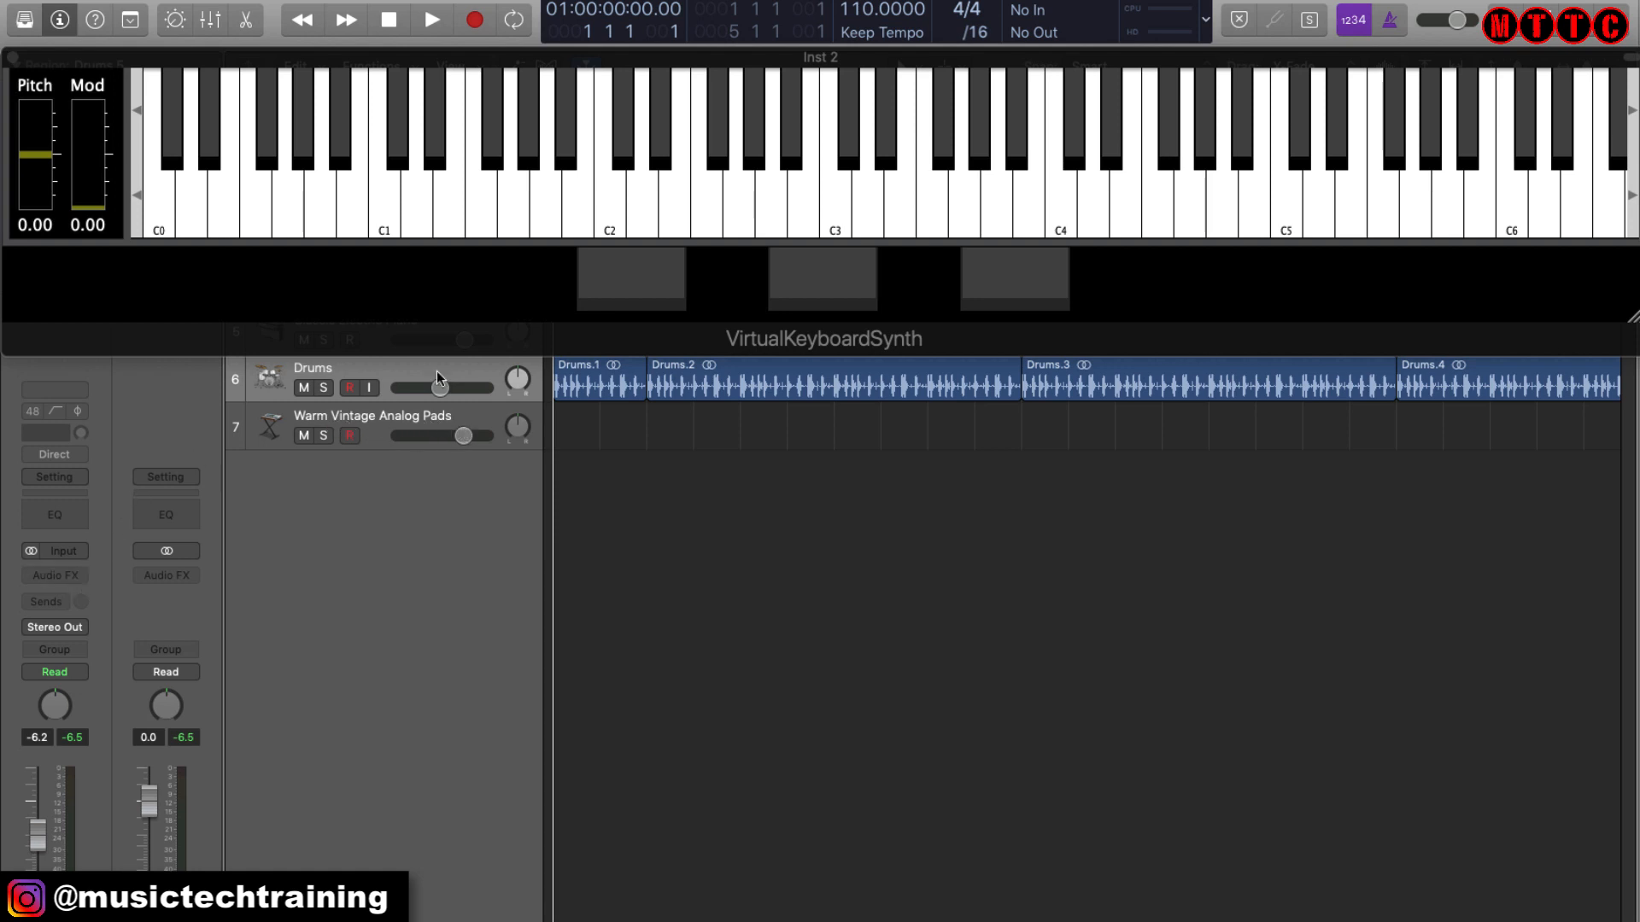
# - Open the Alchemy synth on the Warm Vintage Analog Pads track and reposition its window so the full plug-in is visible
pyautogui.click(395, 407)
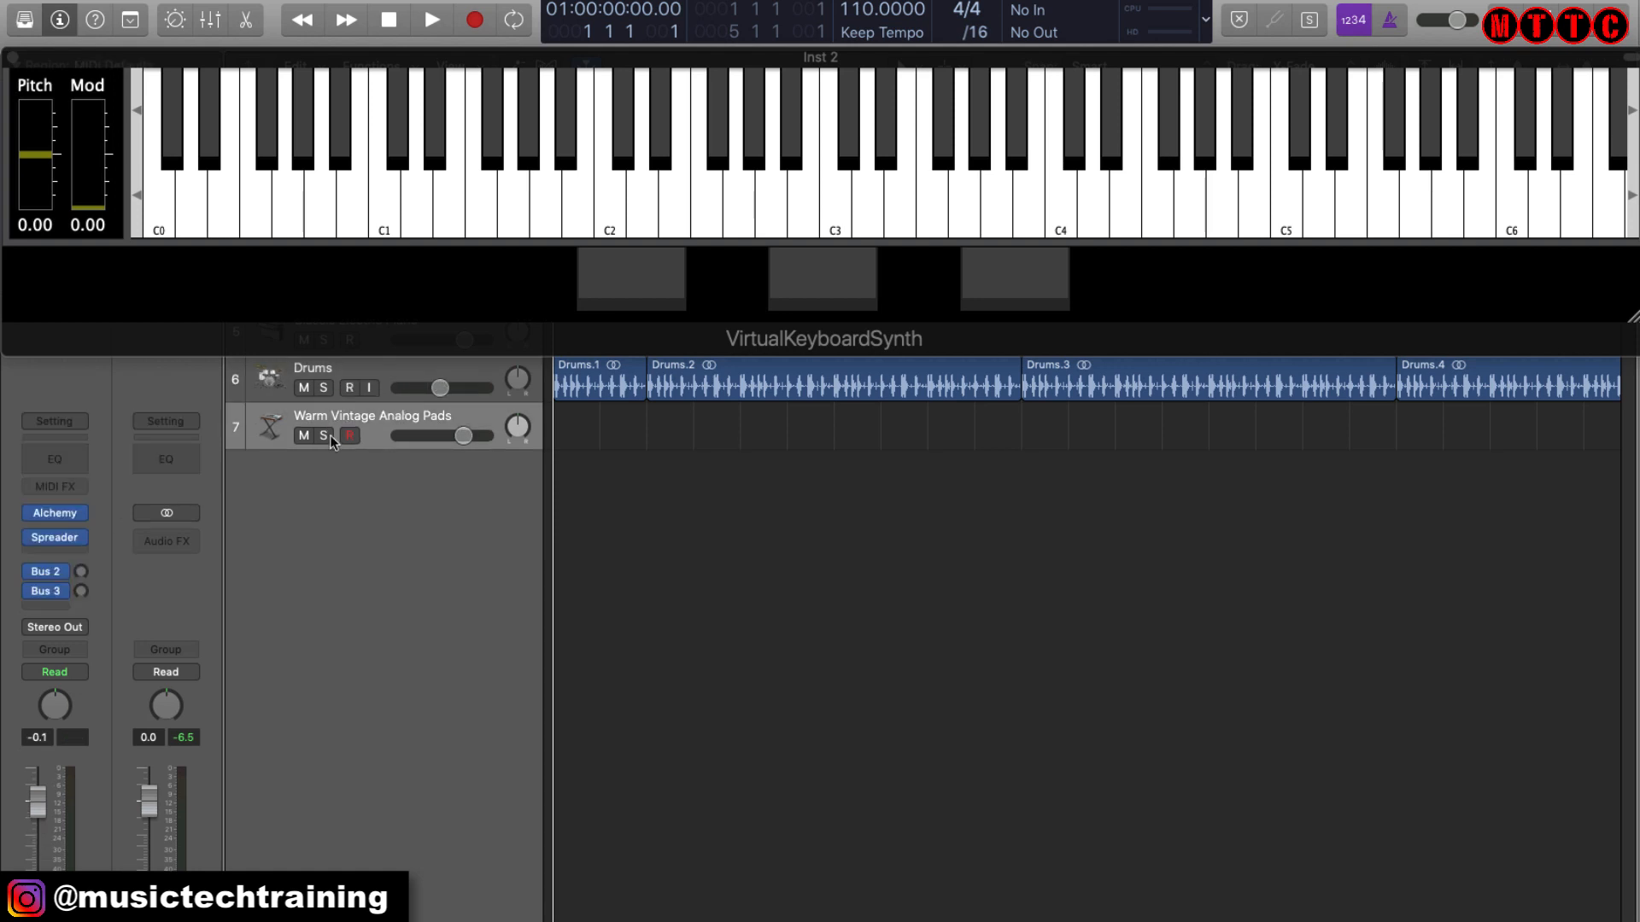
pyautogui.click(54, 511)
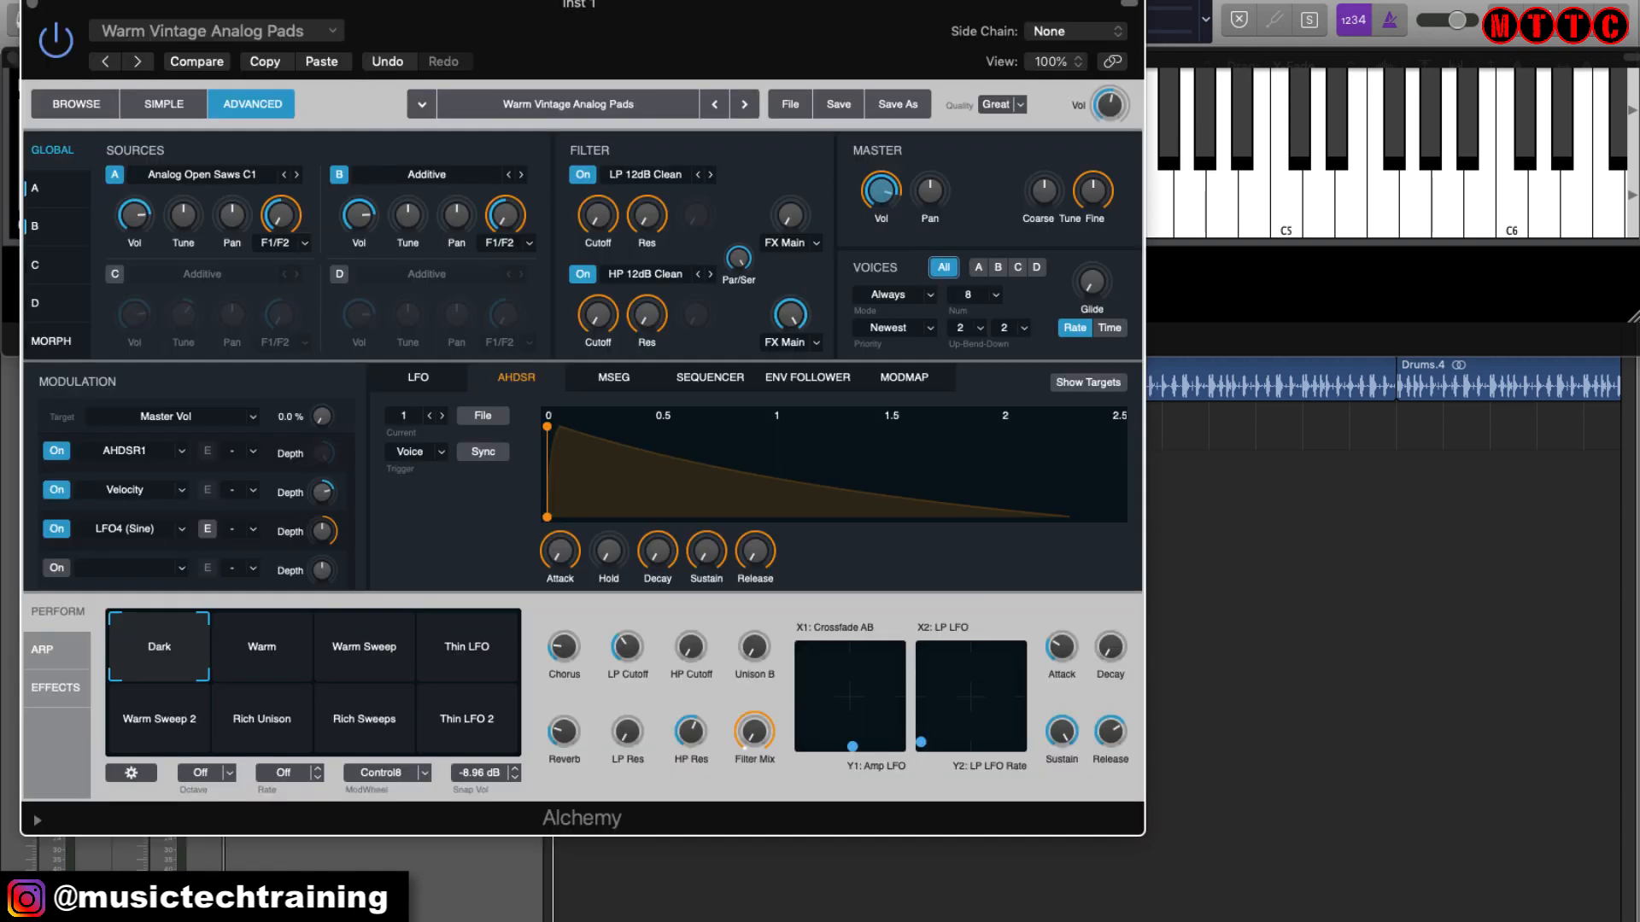
pyautogui.moveTo(664, 15); pyautogui.dragTo(932, 0)
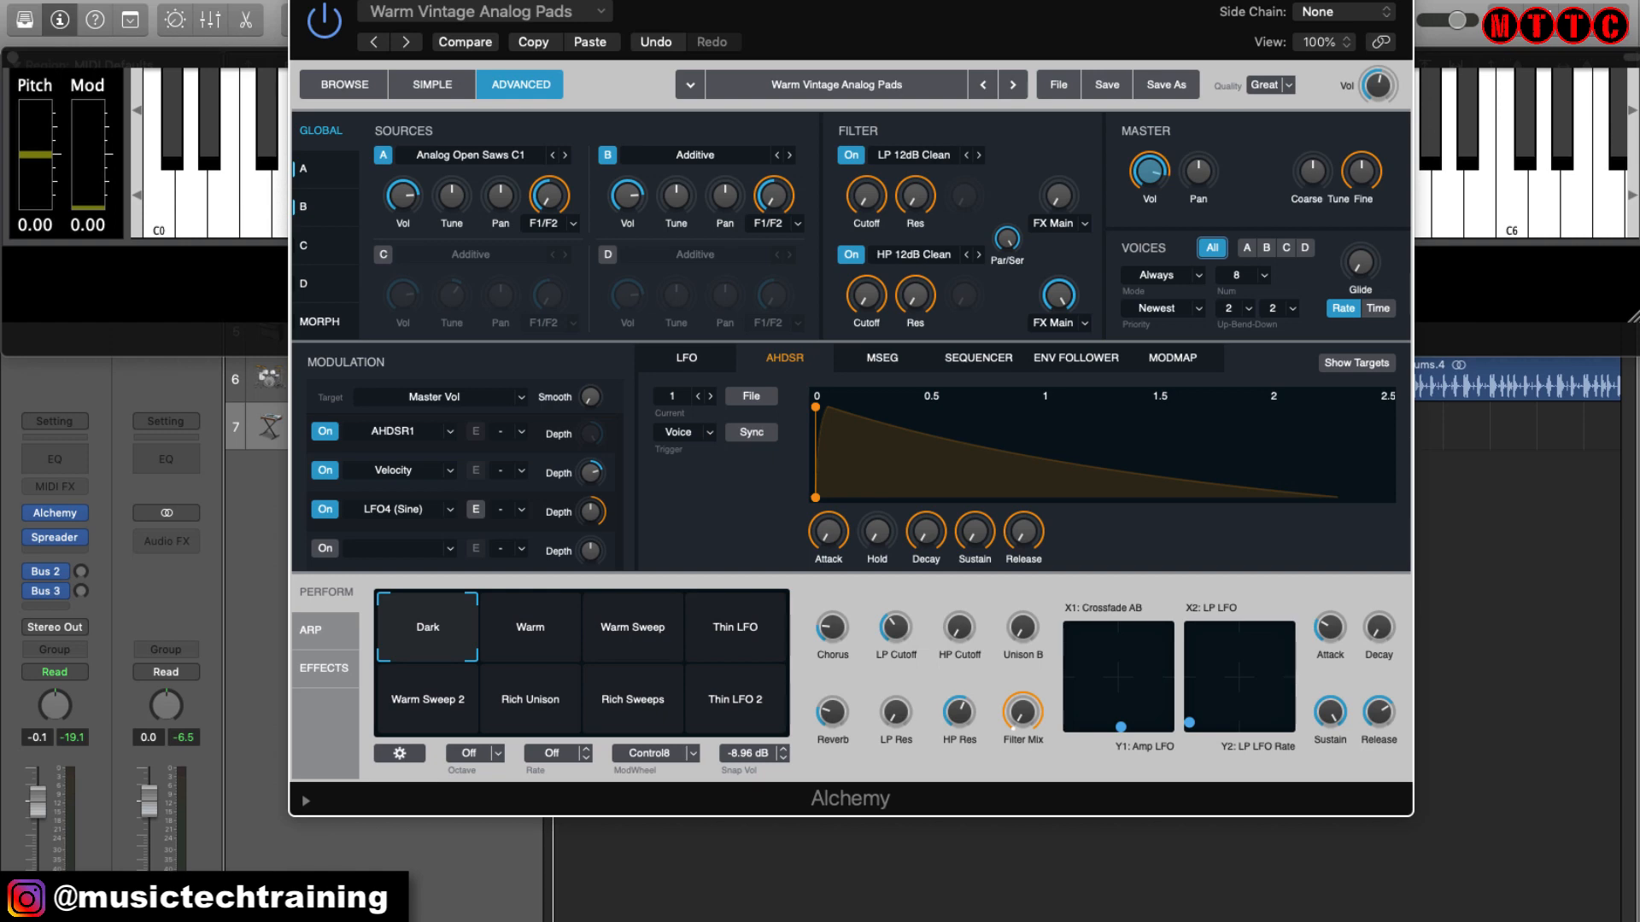
pyautogui.doubleClick(1145, 0)
pyautogui.moveTo(1136, 0); pyautogui.dragTo(1162, 256)
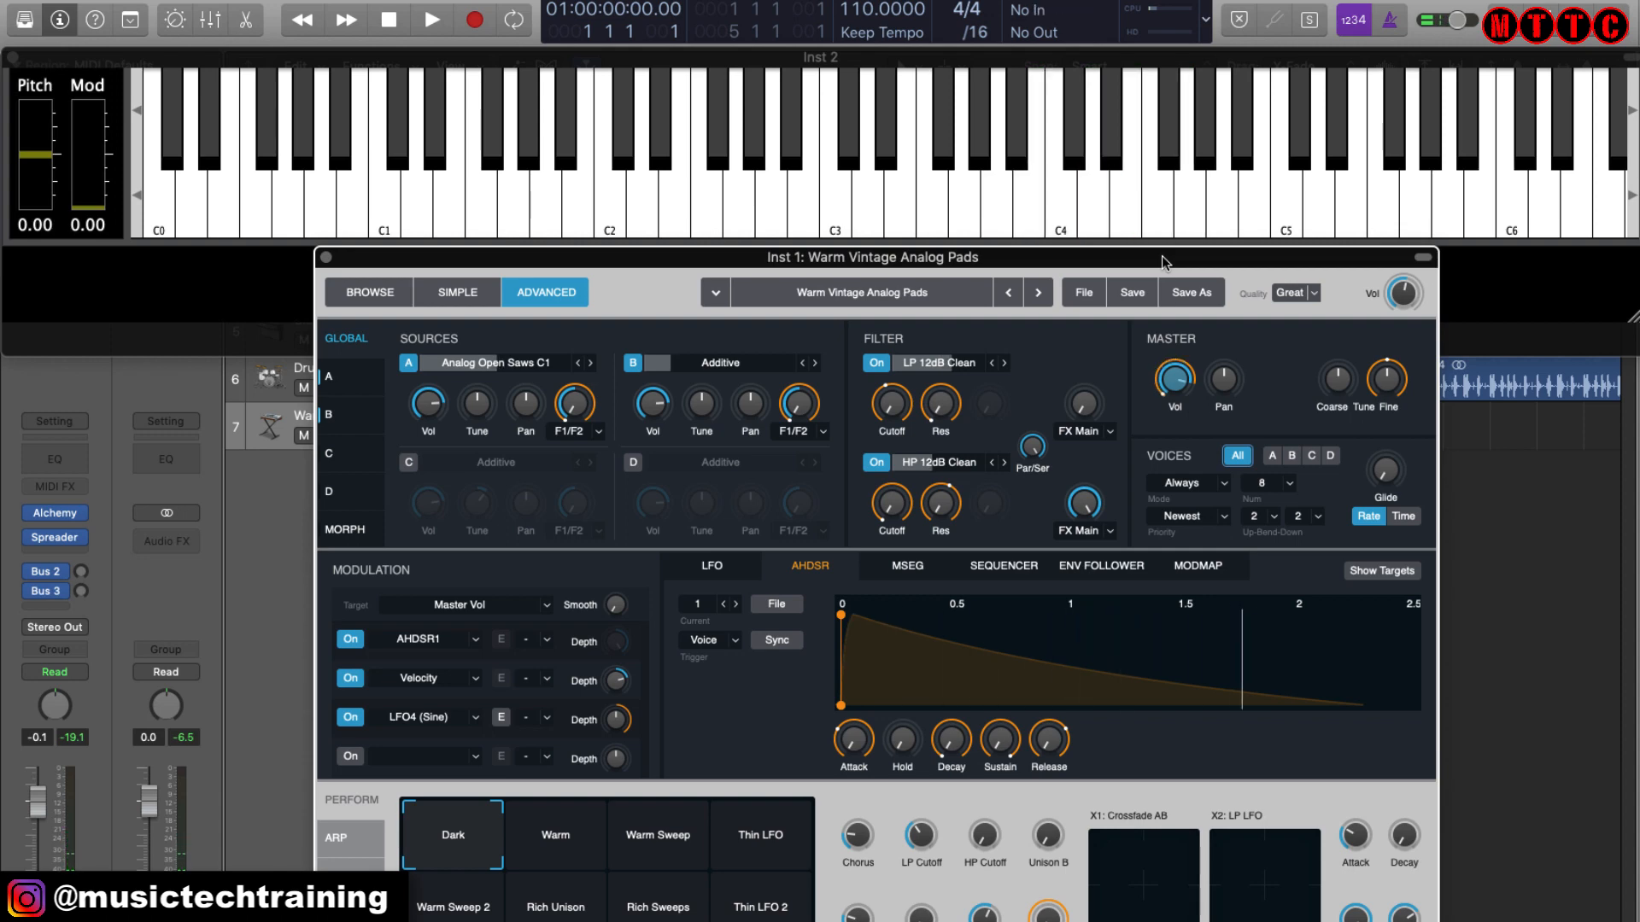
pyautogui.click(1156, 202)
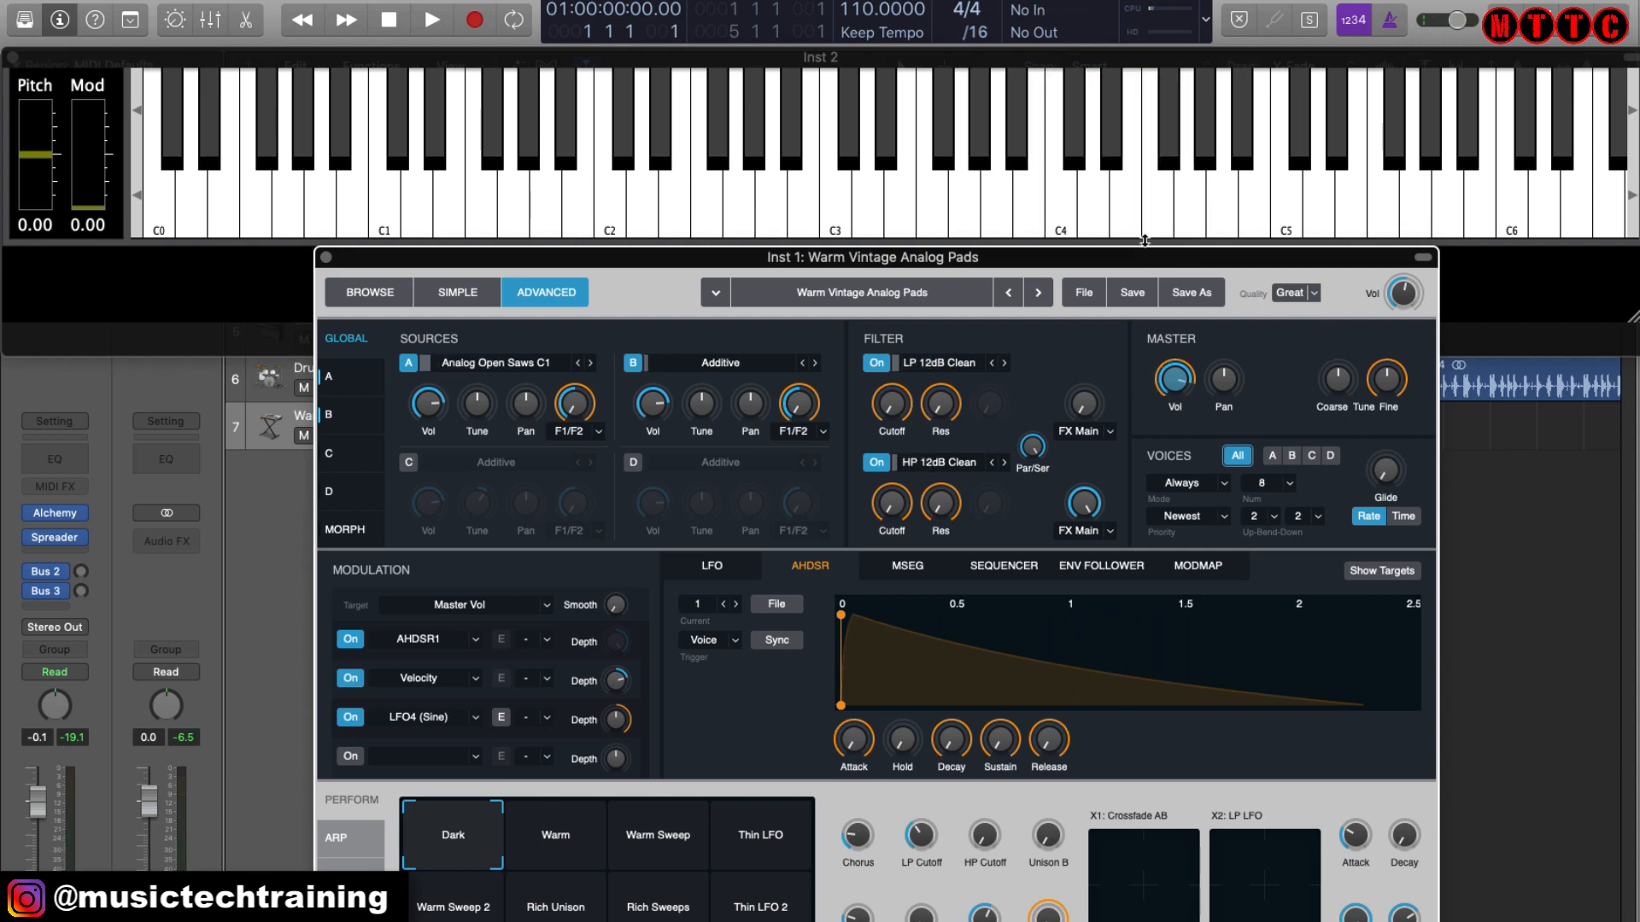
pyautogui.moveTo(1144, 257); pyautogui.dragTo(1140, 0)
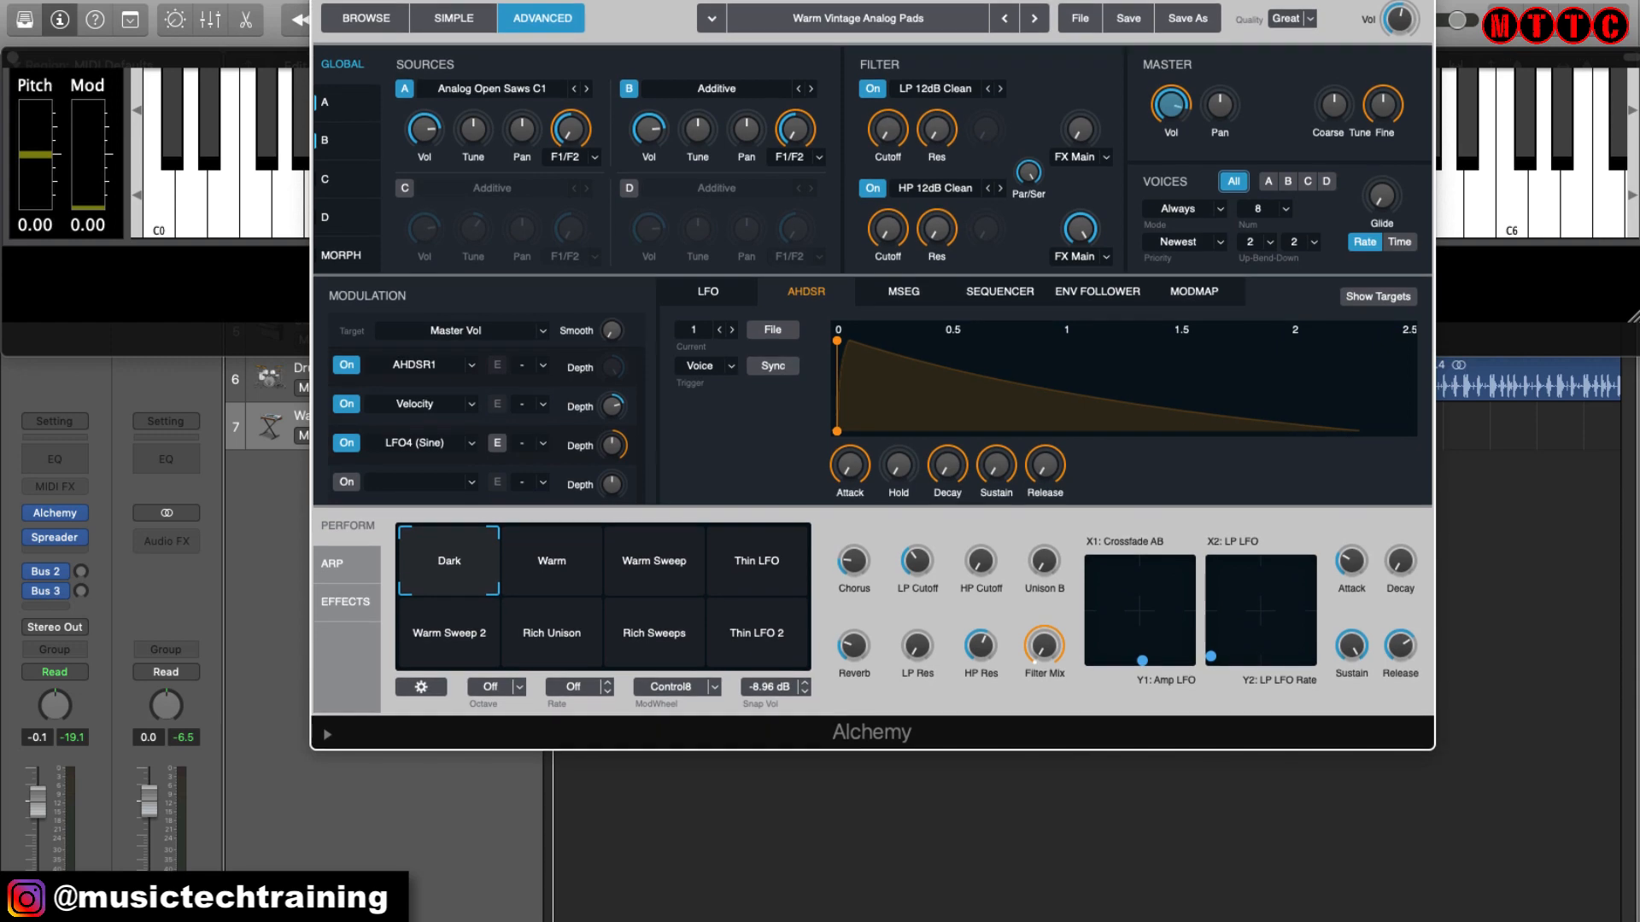
# - Switch off Alchemy's Acoustic Reverb effect and return to the Perform controls
pyautogui.click(341, 608)
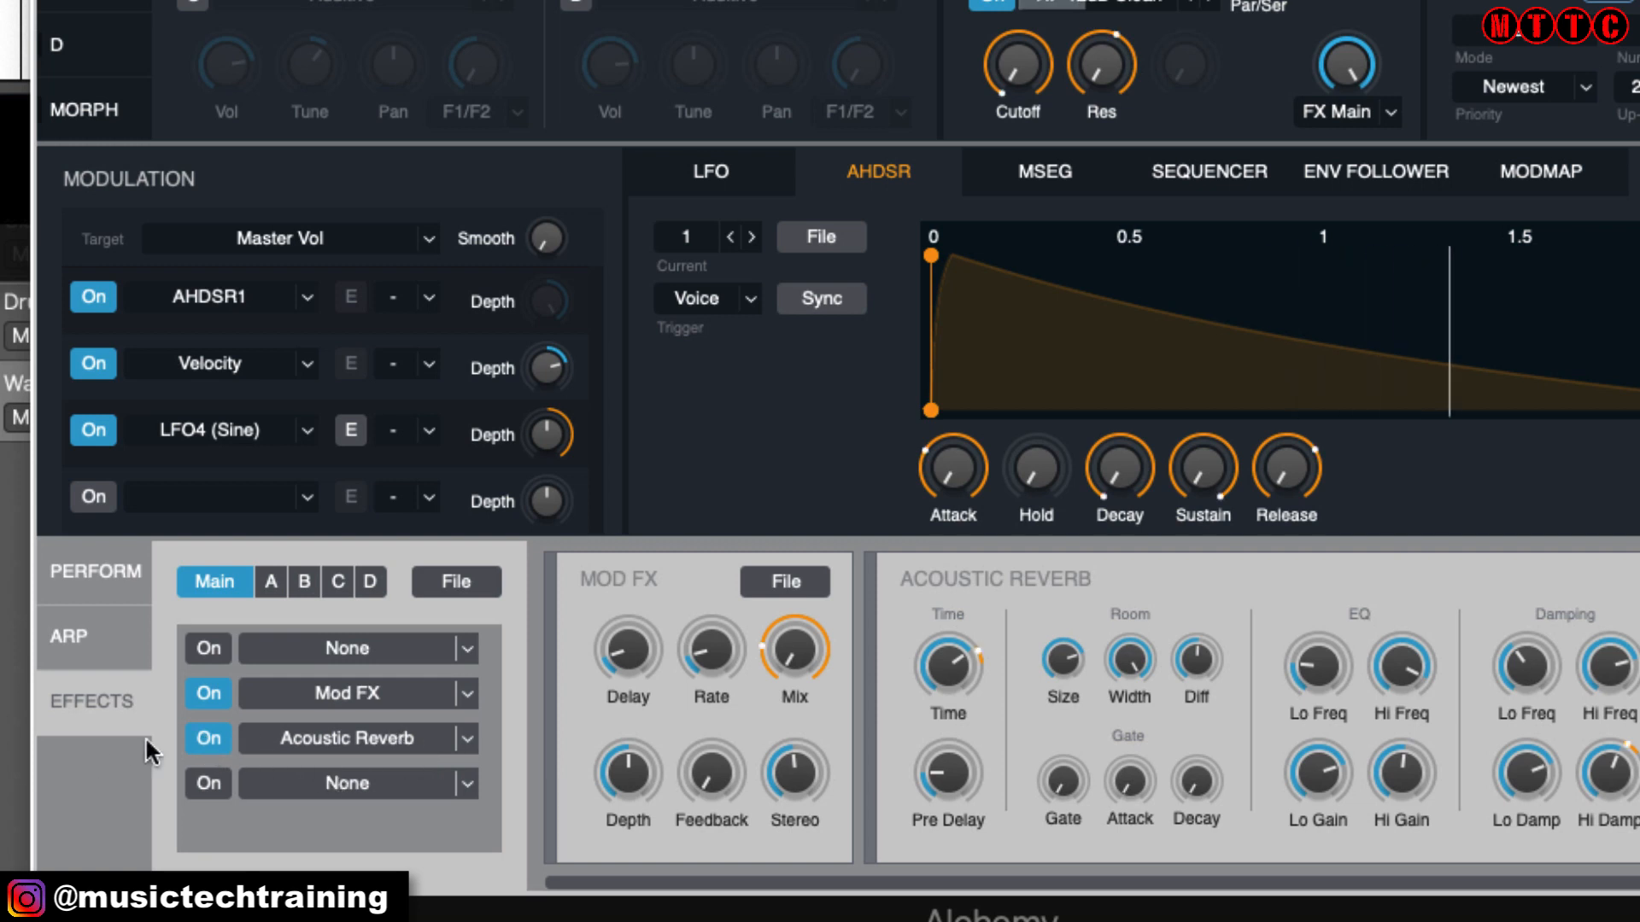
pyautogui.click(211, 740)
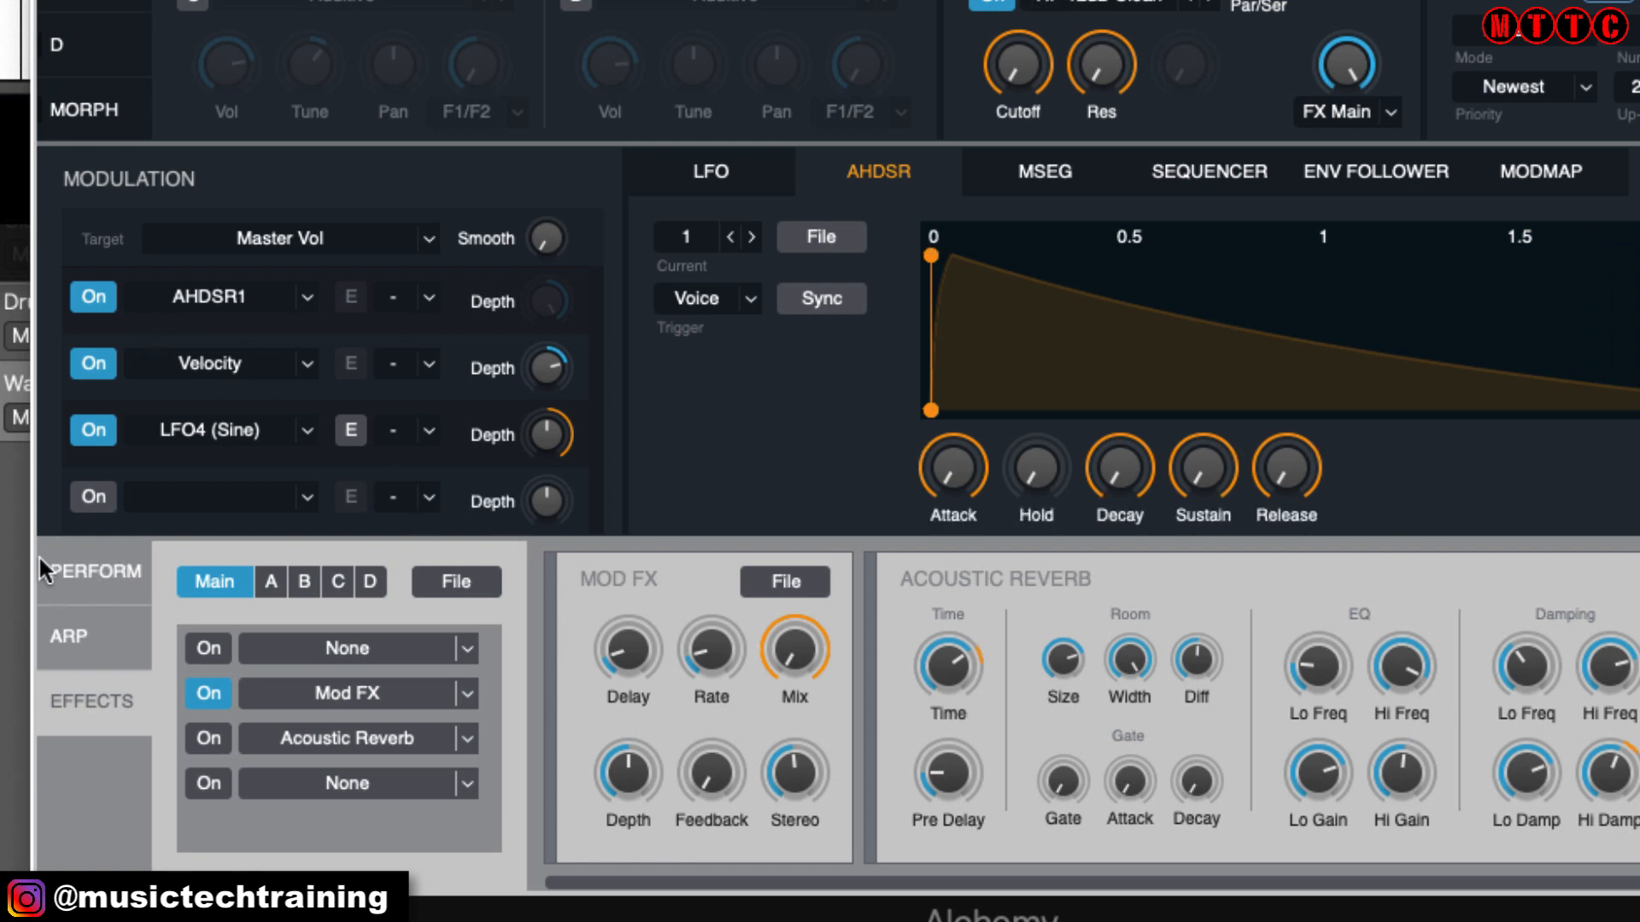
pyautogui.click(101, 584)
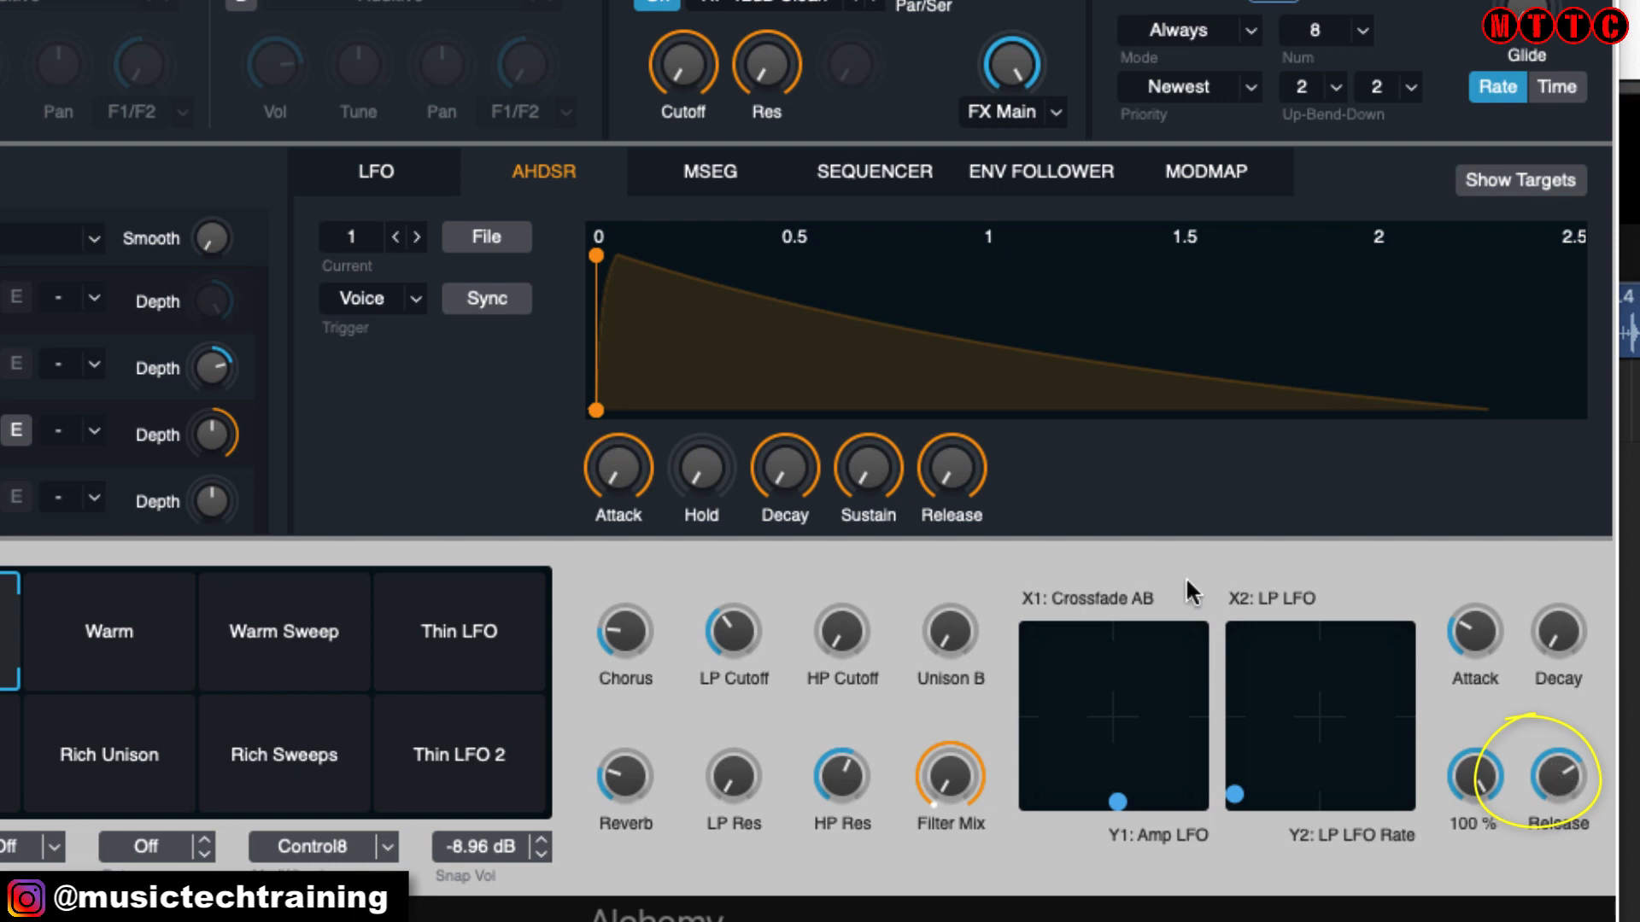
# - Lower Alchemy's Release performance control to about 59.7 % and close the plug-in window
pyautogui.moveTo(926, 440)
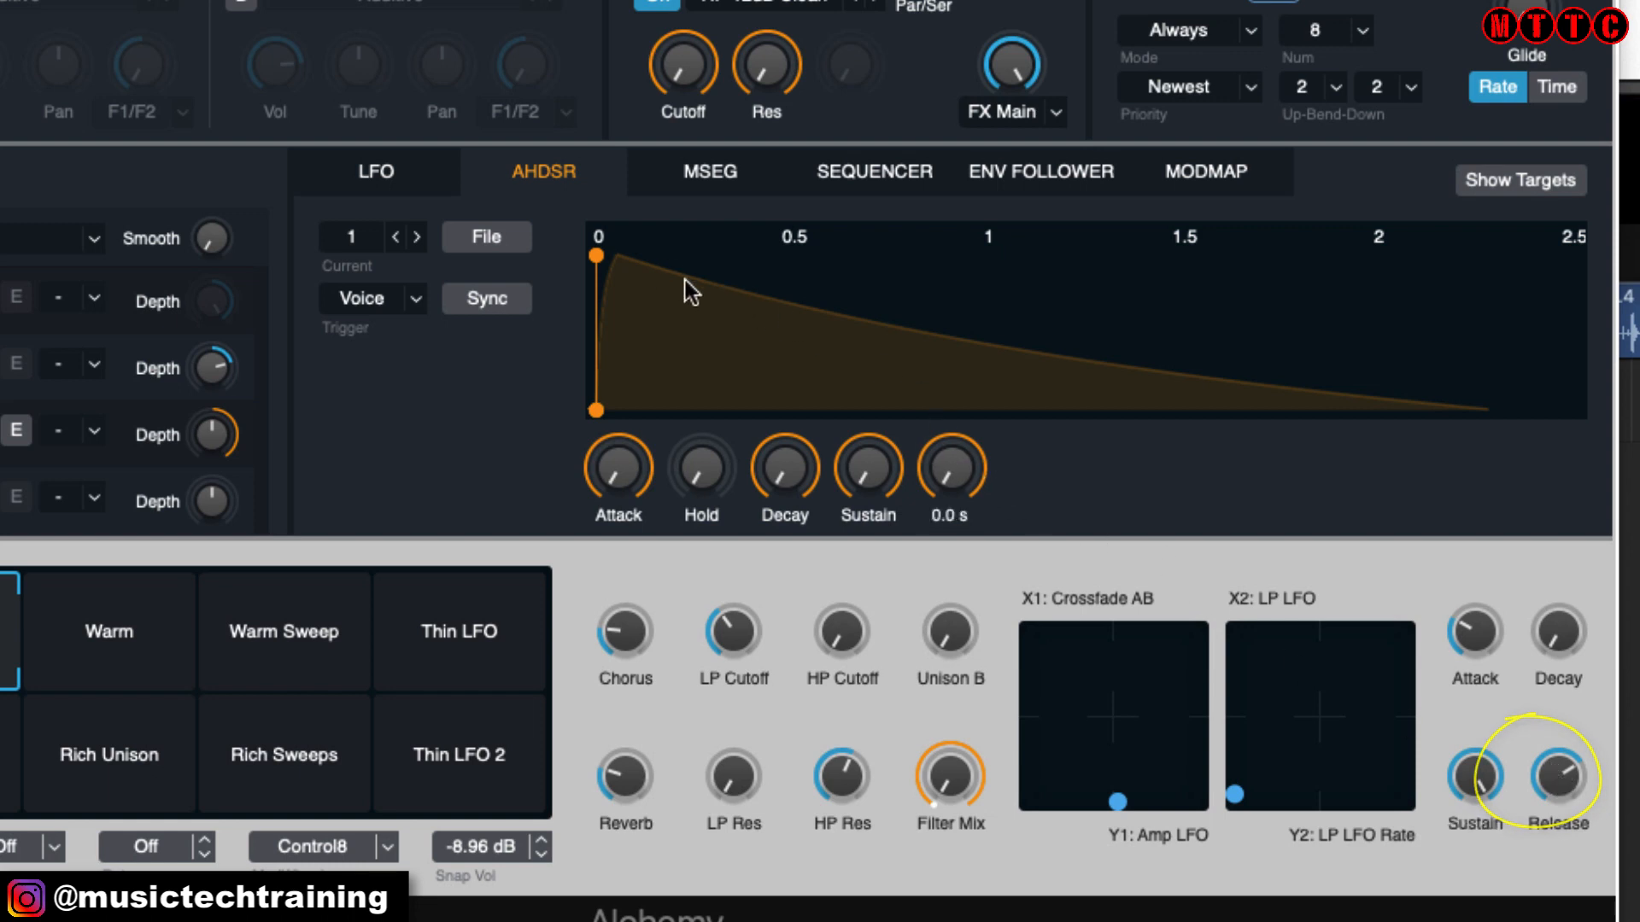
pyautogui.moveTo(961, 480)
pyautogui.moveTo(1544, 777)
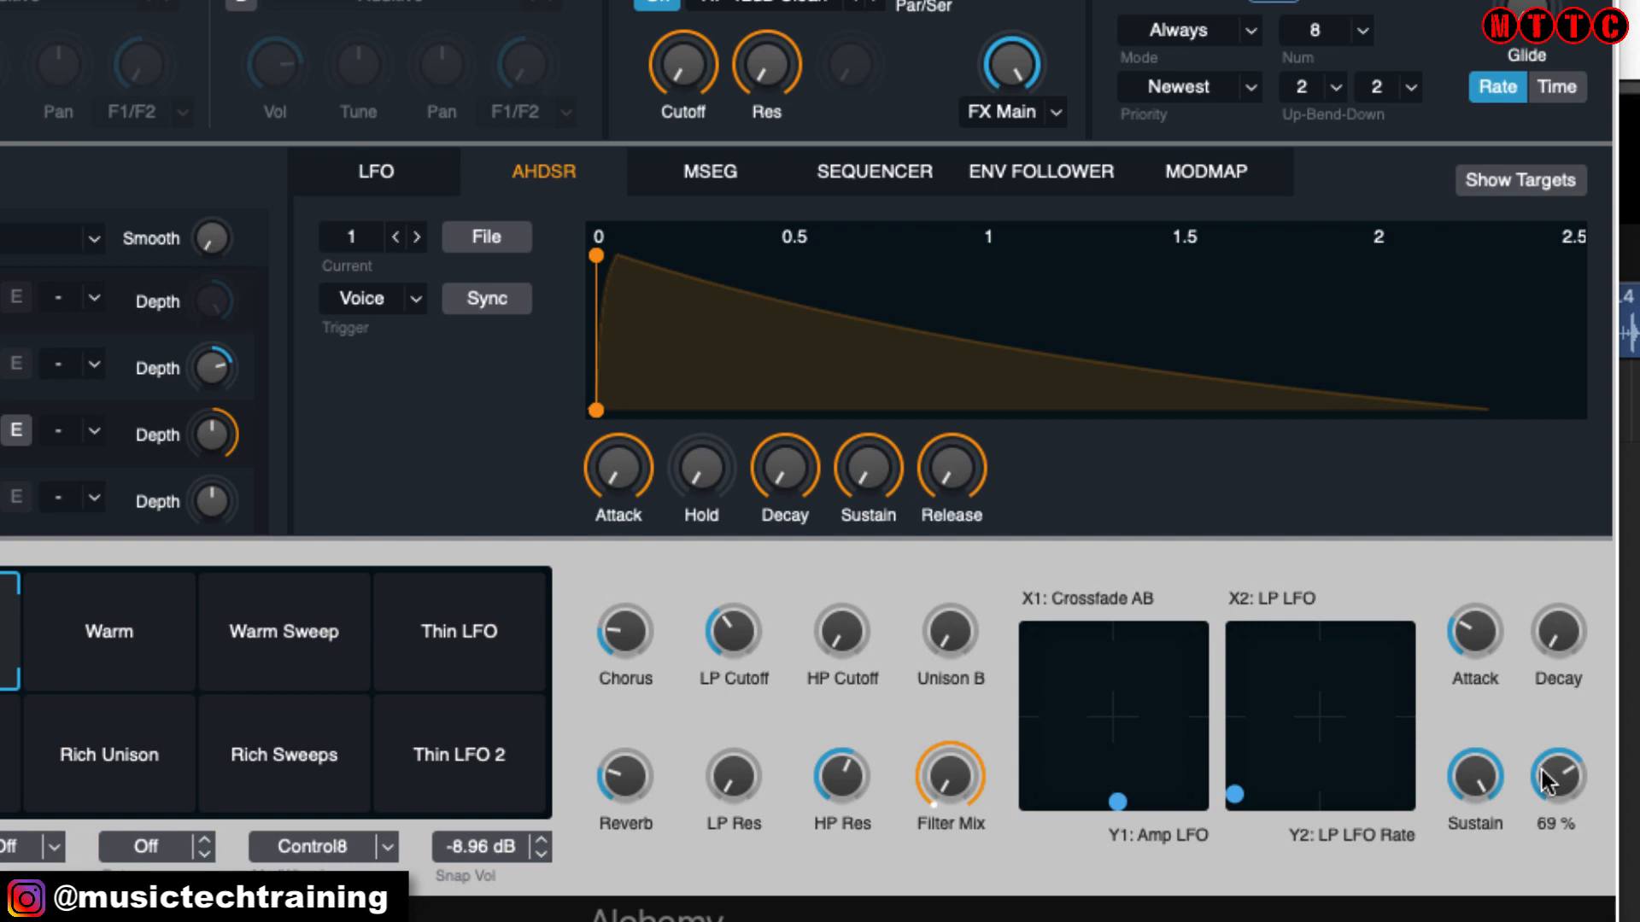
pyautogui.scroll(-6, 1556, 777)
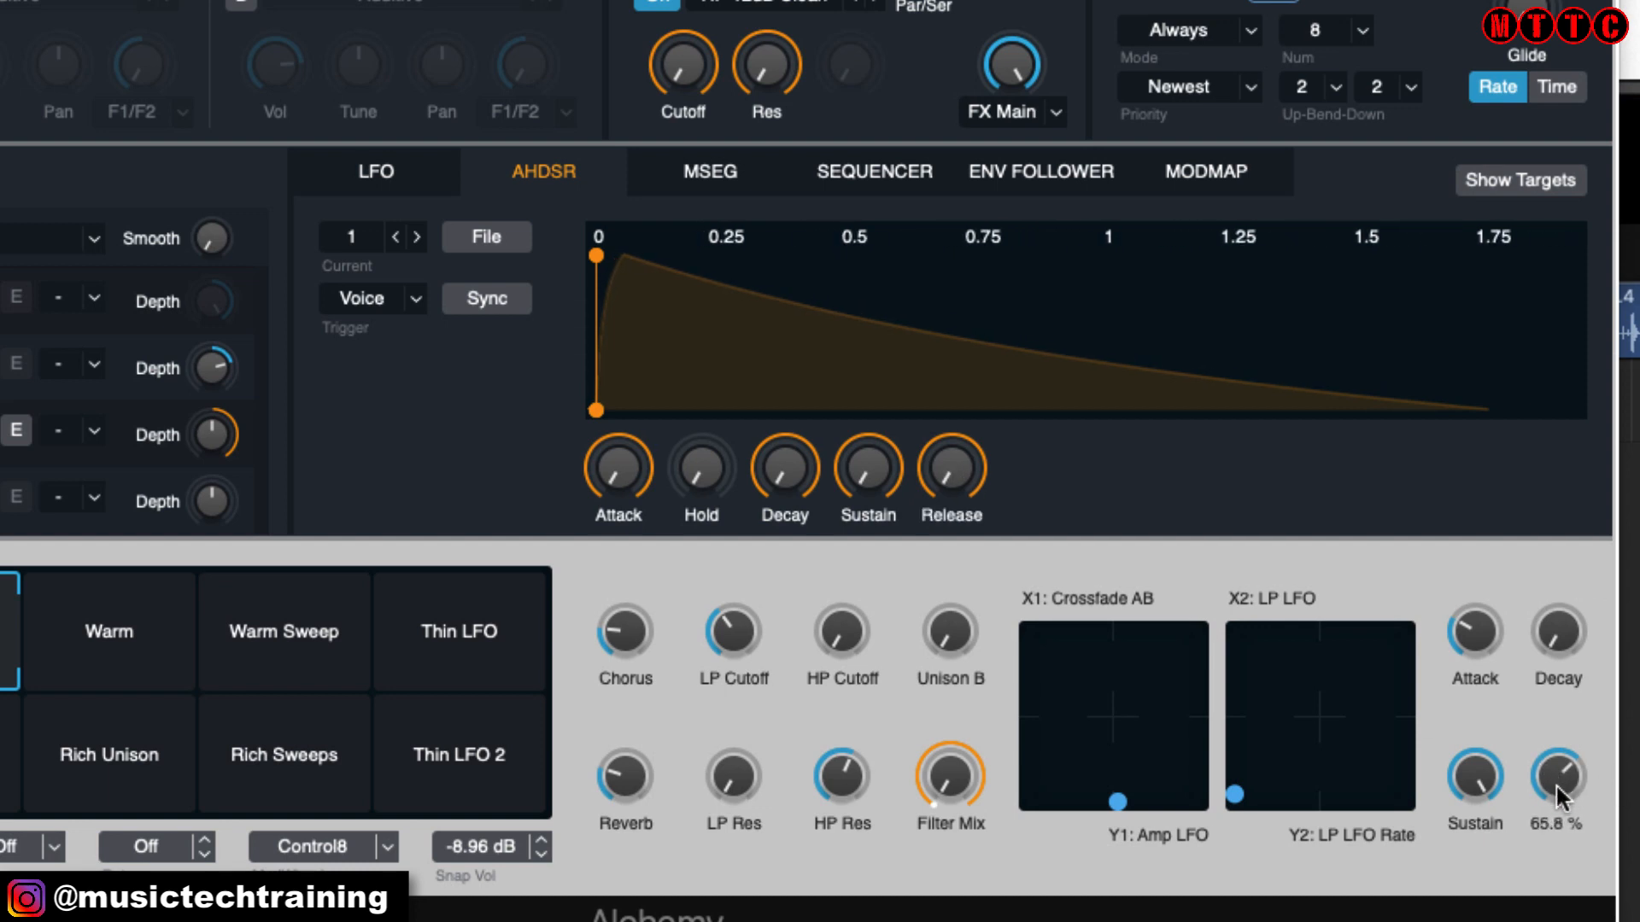
pyautogui.scroll(2, 1550, 763)
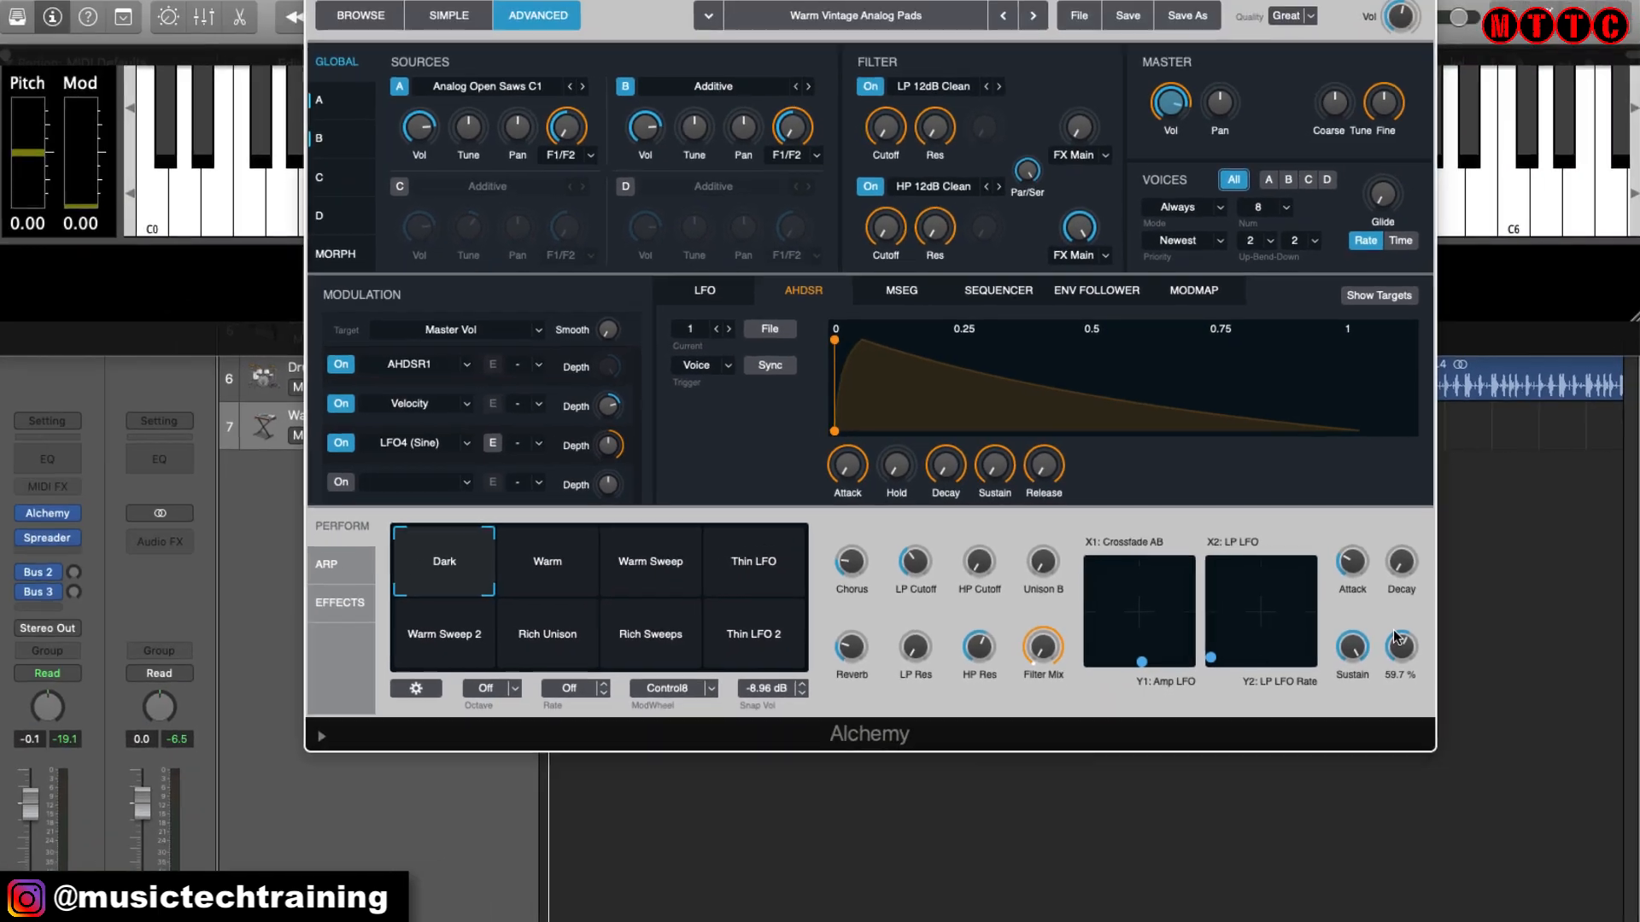
pyautogui.scroll(-1, 1395, 636)
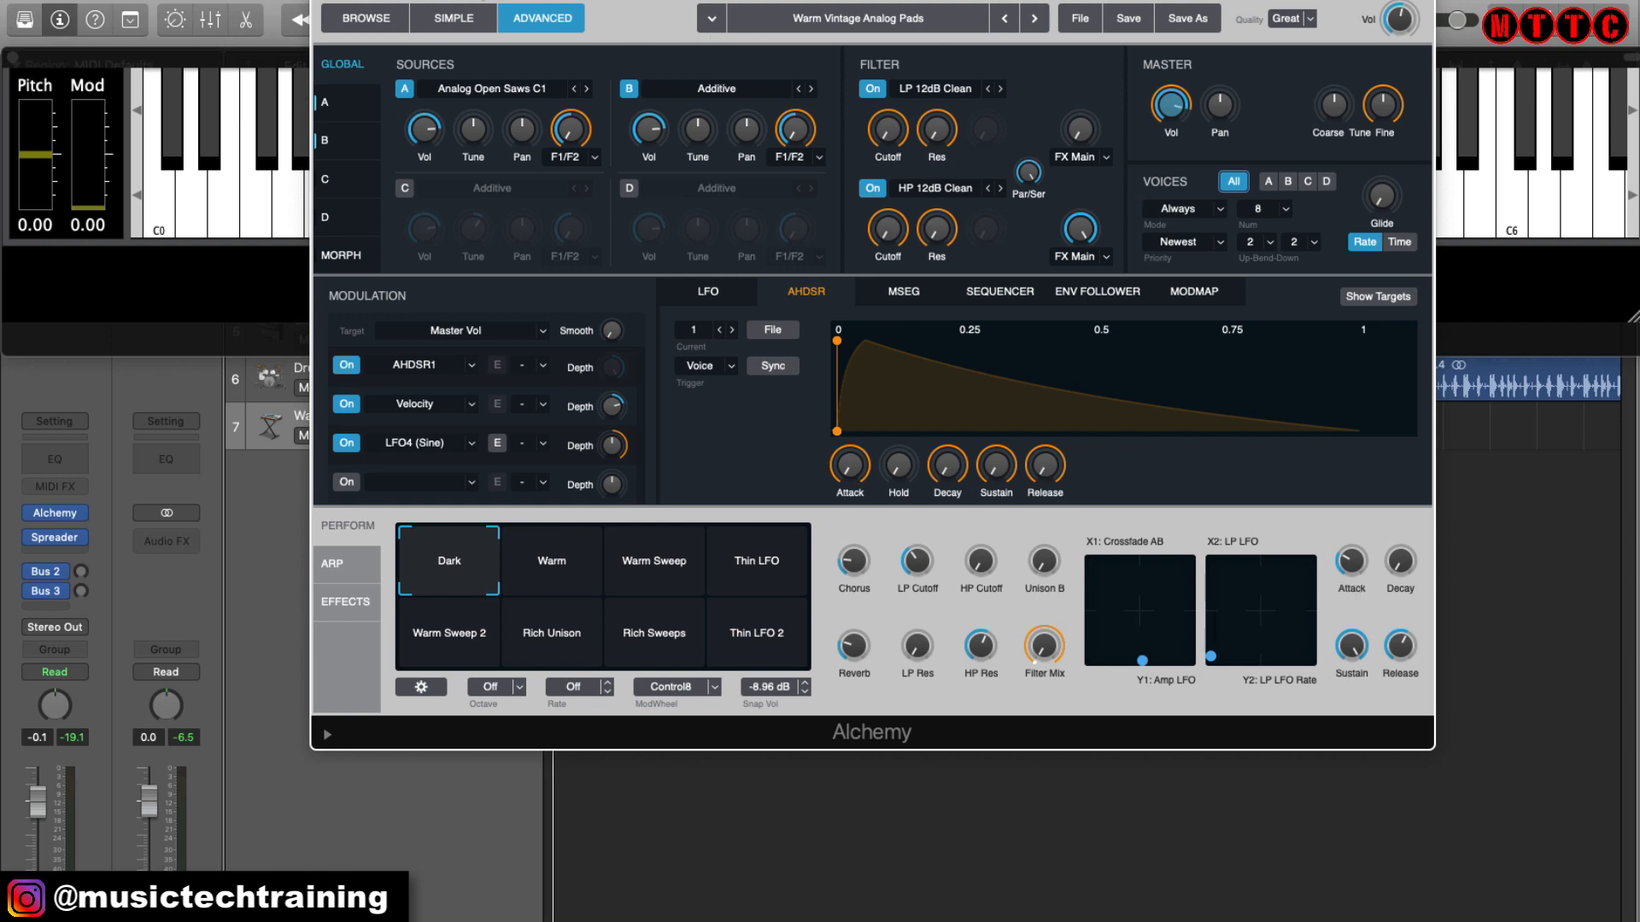
pyautogui.click(323, 1)
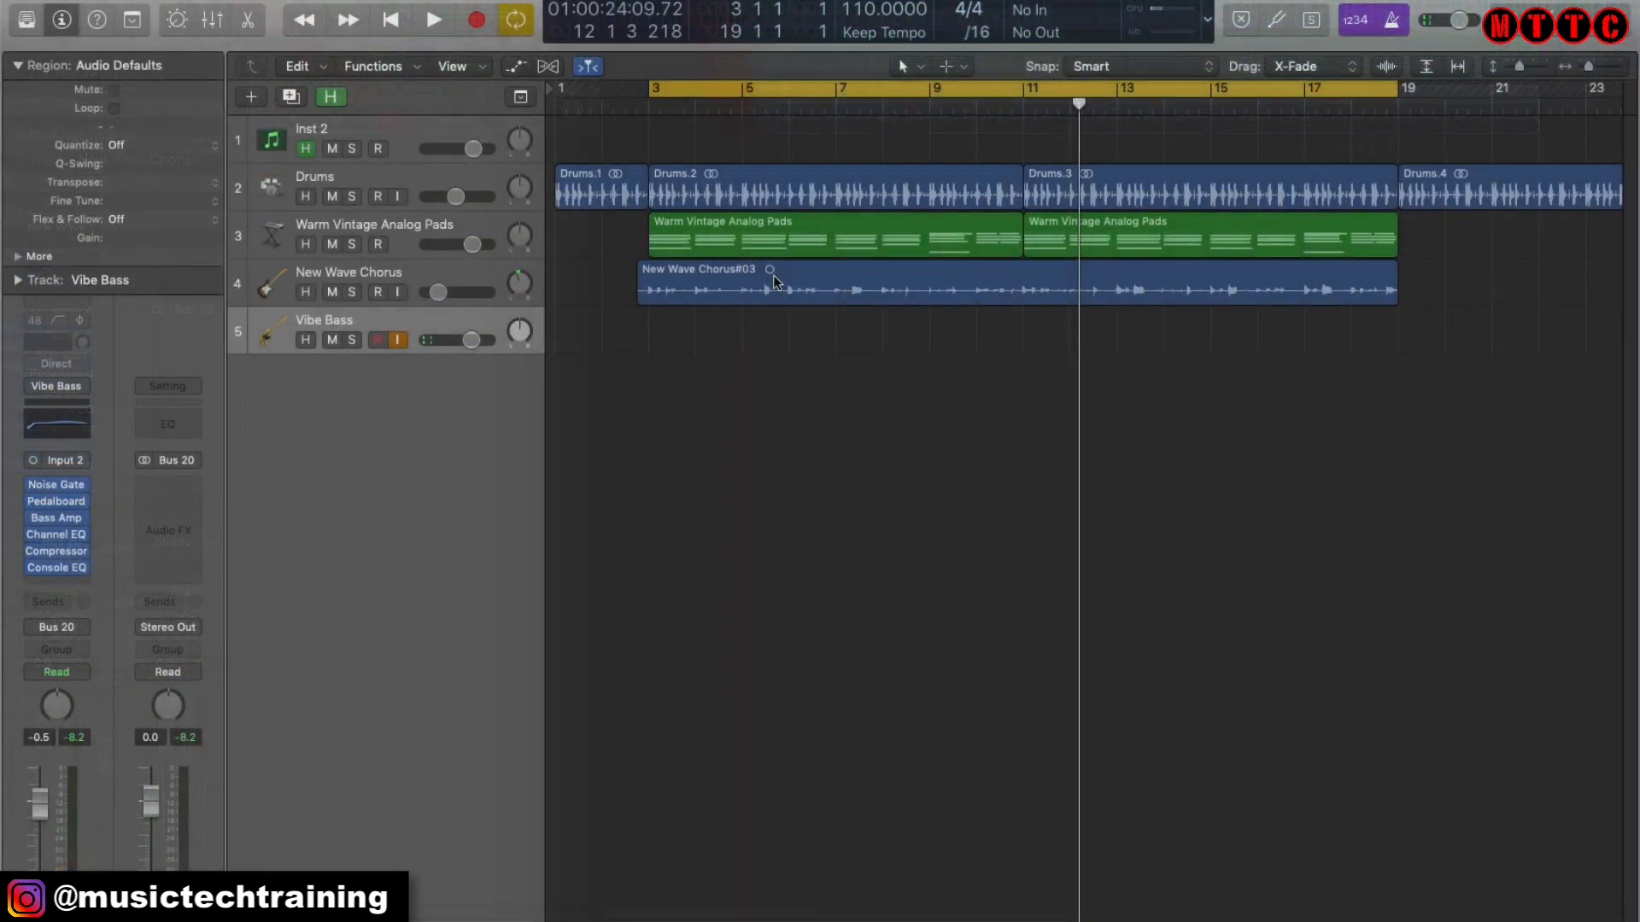
# - Select the New Wave Chorus guitar track and the Vibe Bass track to examine their effect chains
pyautogui.click(772, 275)
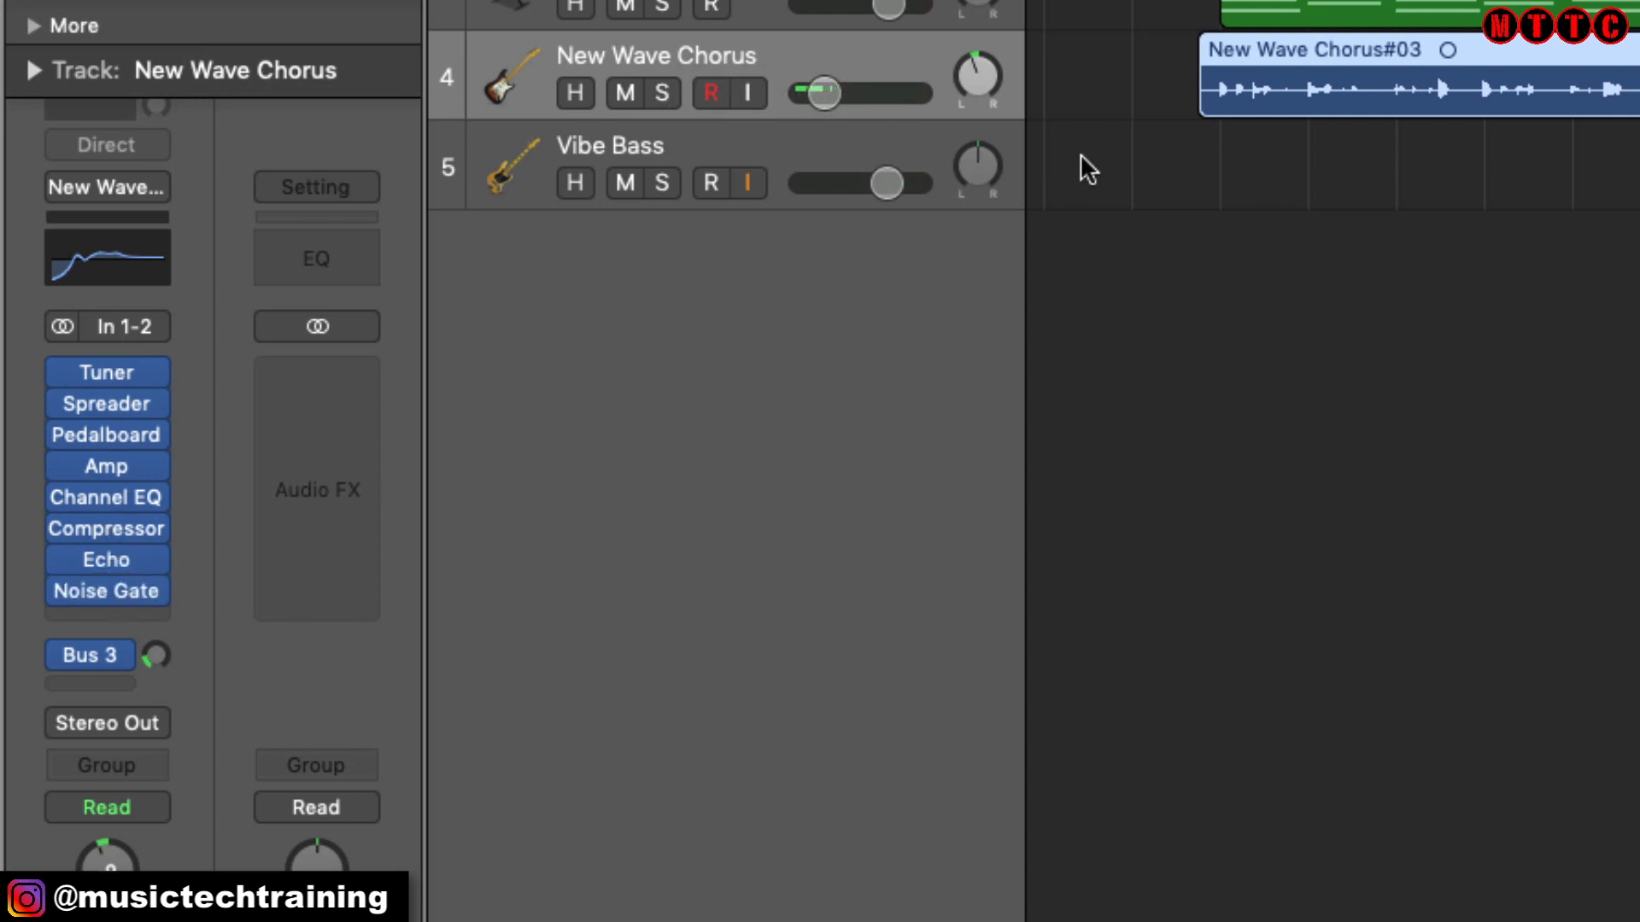
pyautogui.click(810, 150)
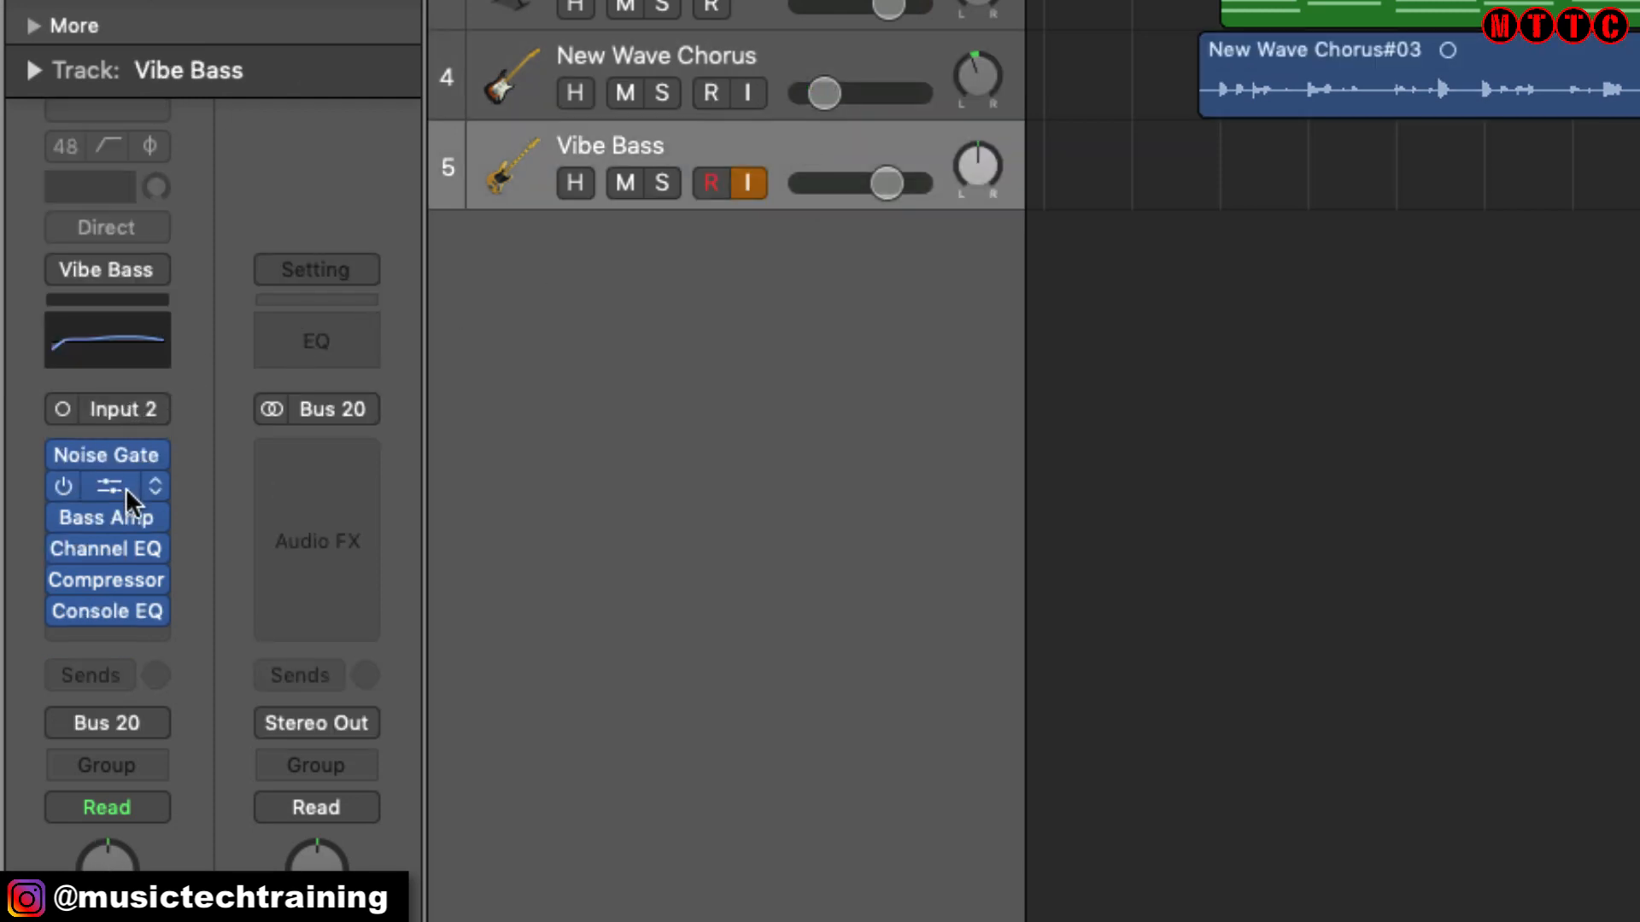
pyautogui.moveTo(156, 462)
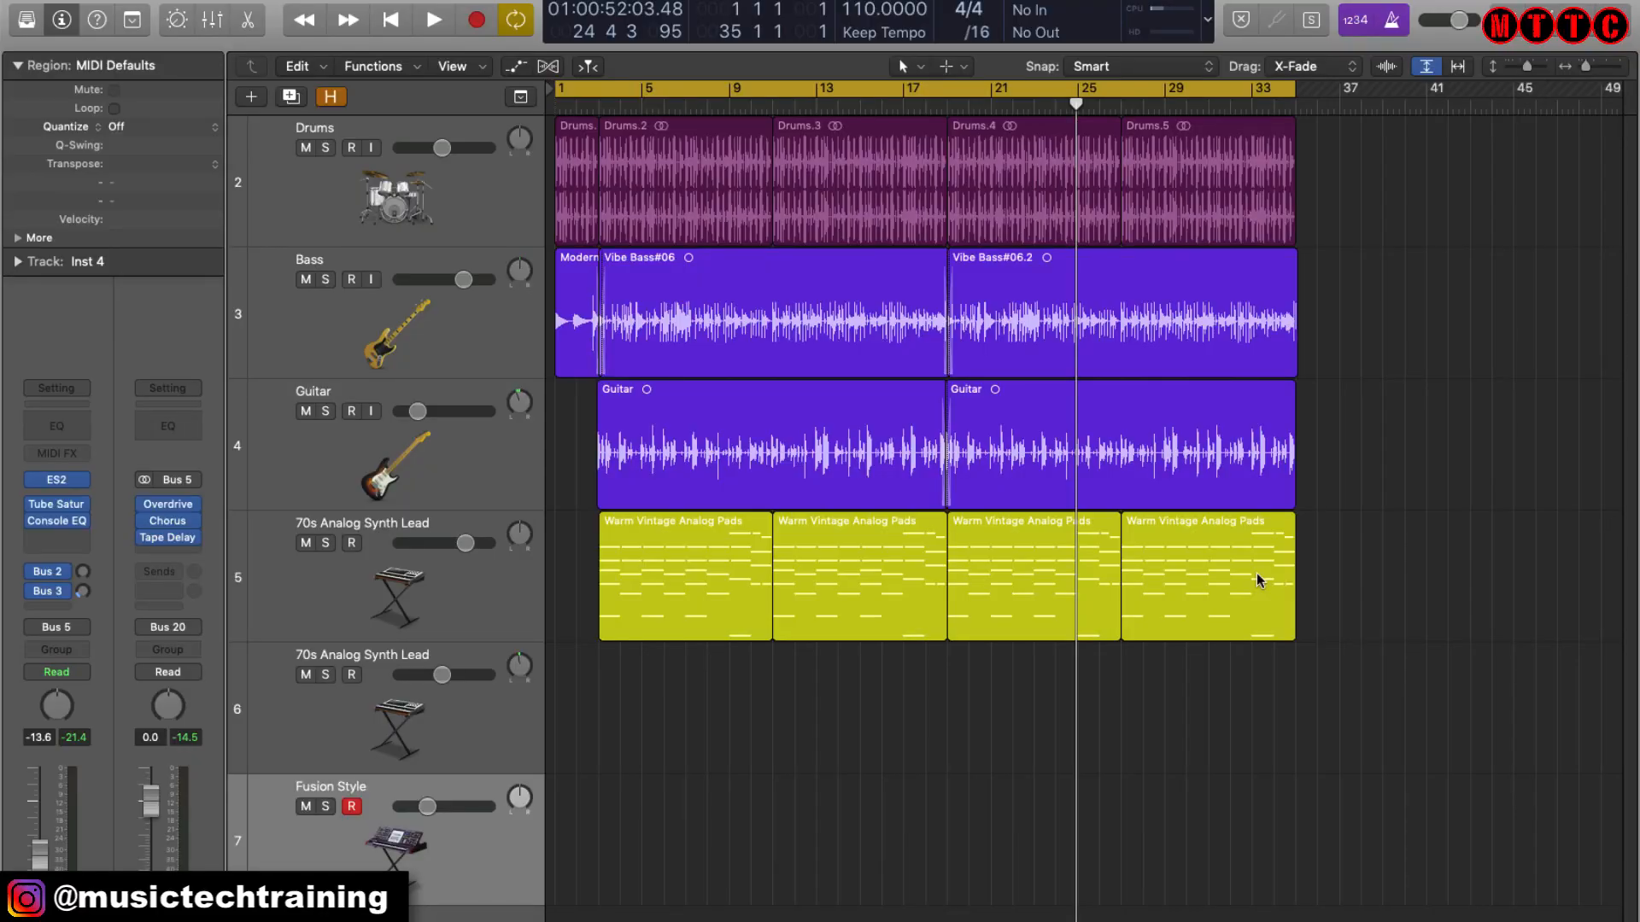
# - Audition the empty 70s Analog Synth Lead track and the Fusion Style track separately
pyautogui.click(458, 726)
pyautogui.moveTo(60, 484)
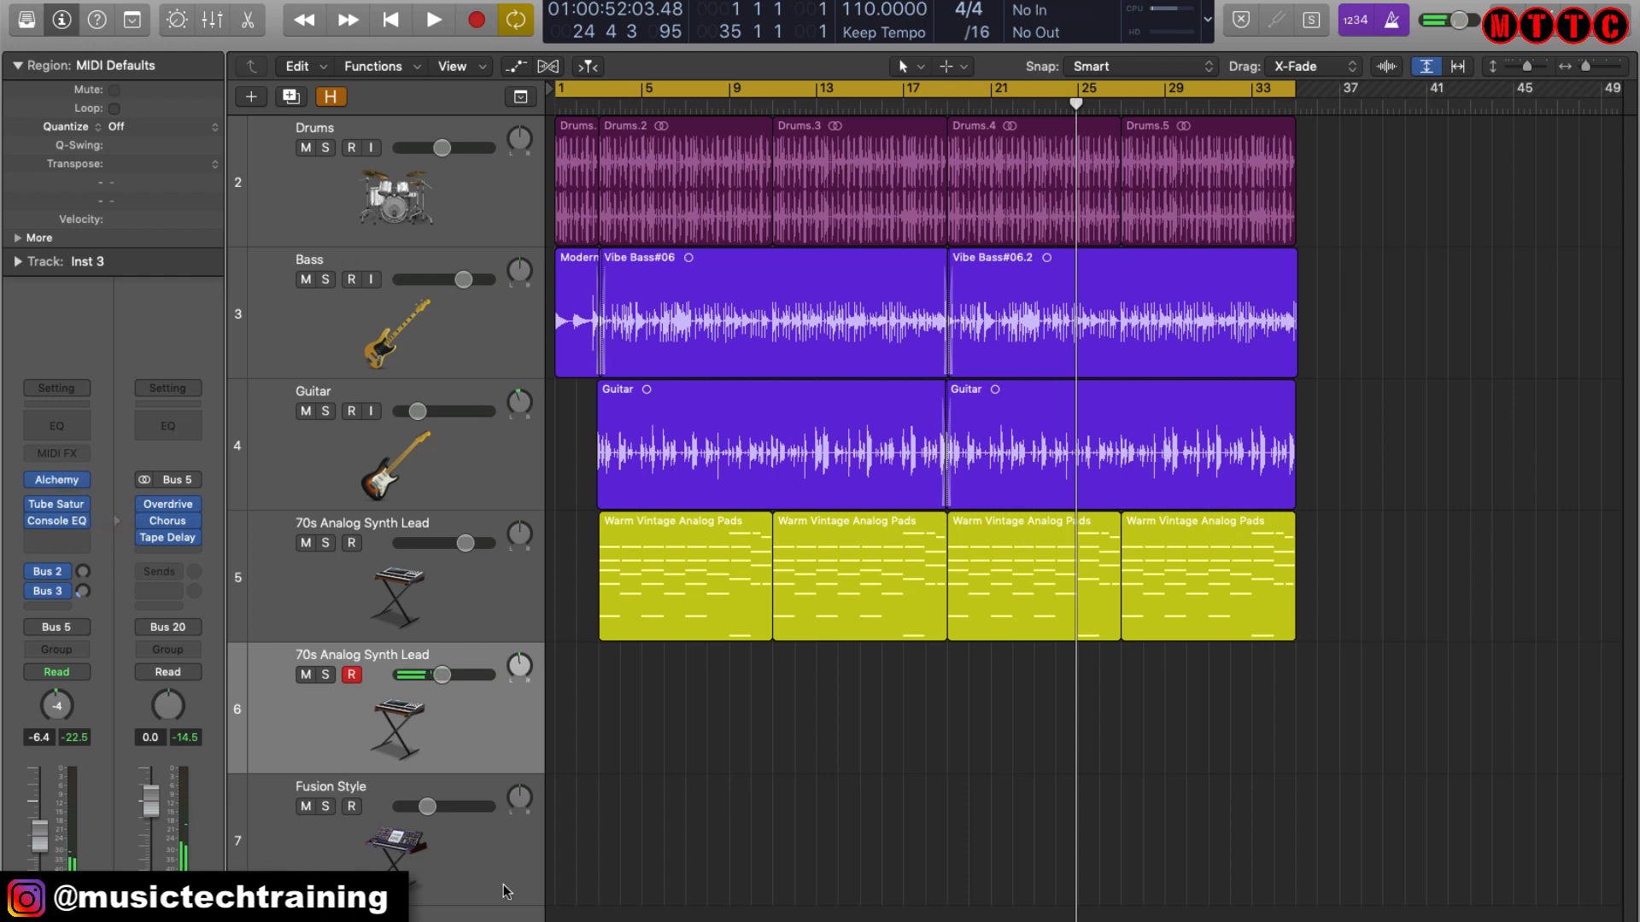
pyautogui.click(380, 856)
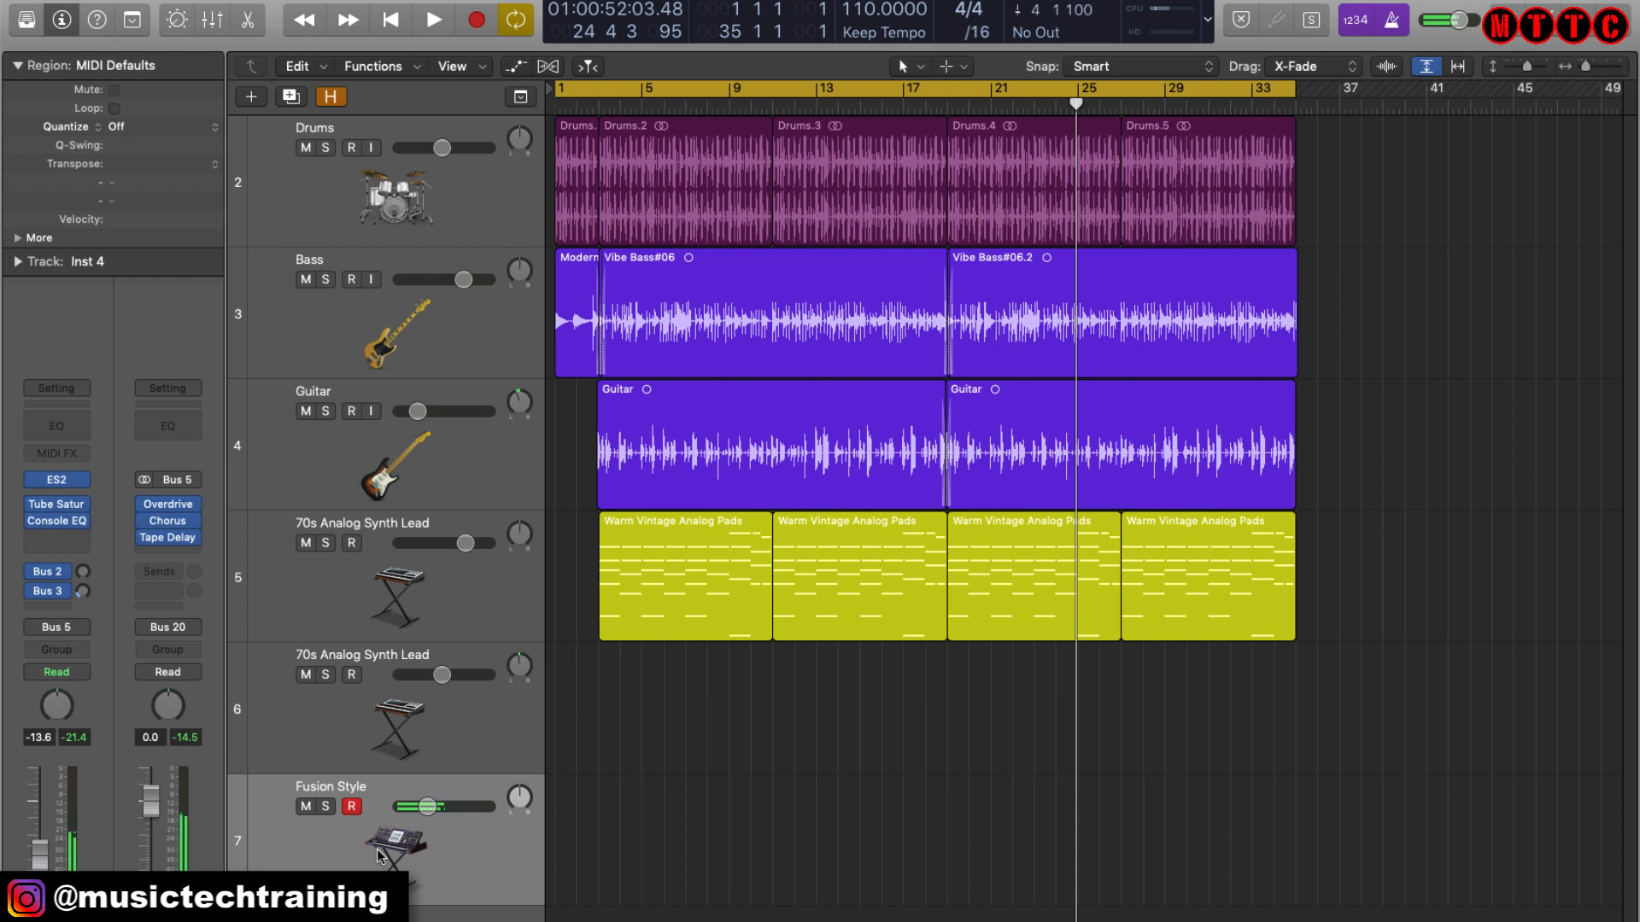
# - Group the empty 70s Analog Synth Lead track and the Fusion Style track into a summing stack
pyautogui.click(412, 747)
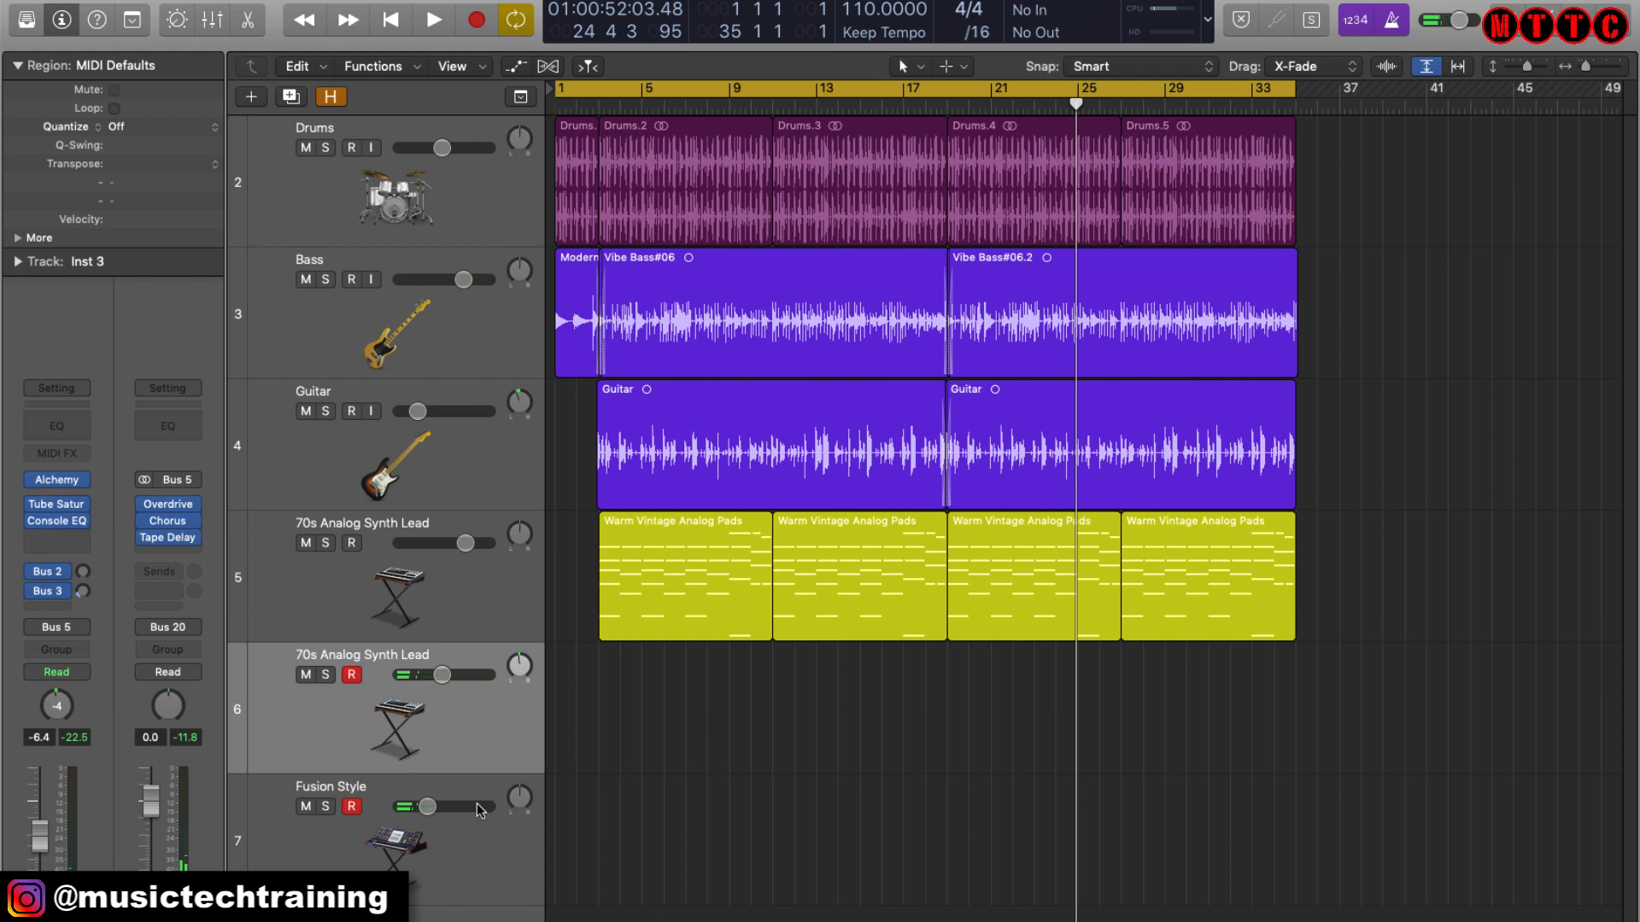
pyautogui.click(479, 832)
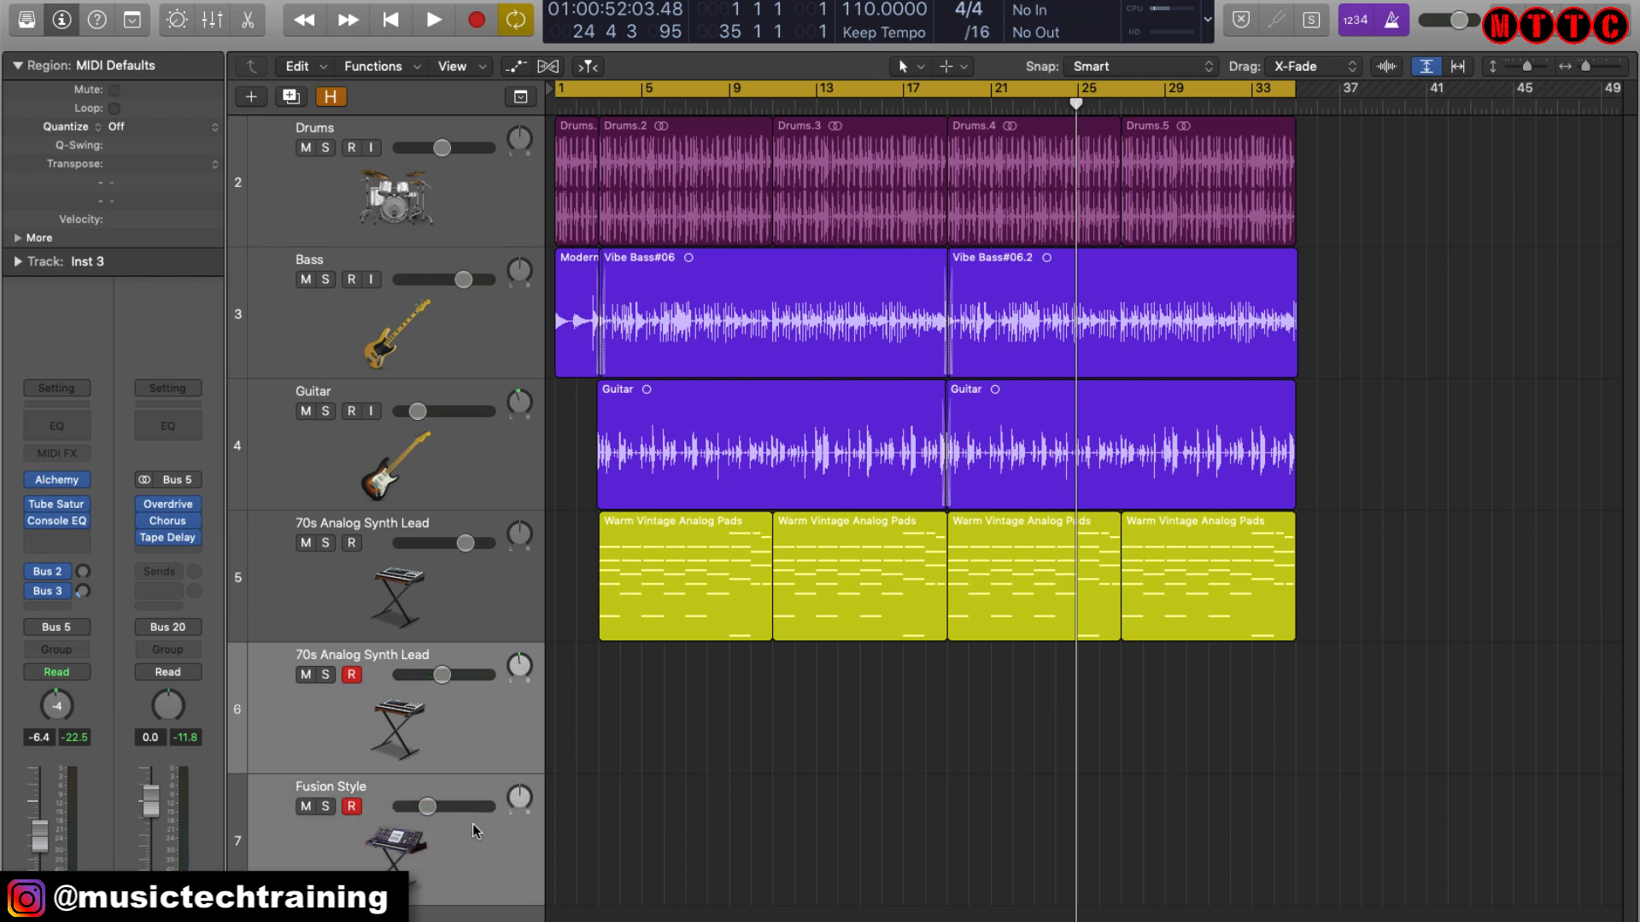
pyautogui.rightClick(477, 830)
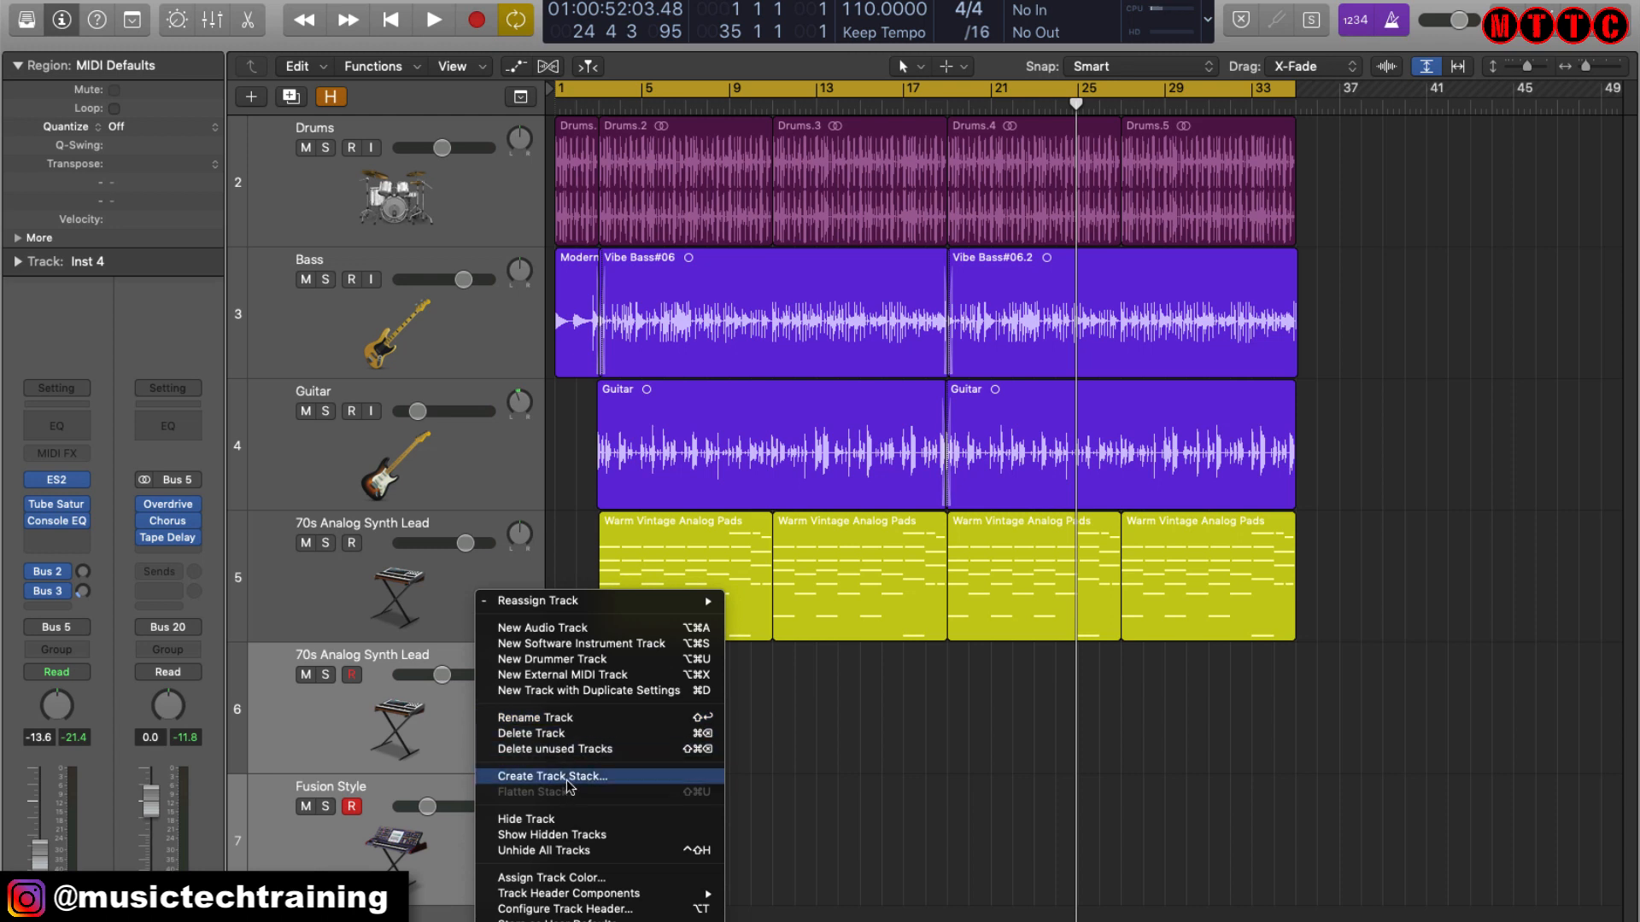
pyautogui.click(597, 777)
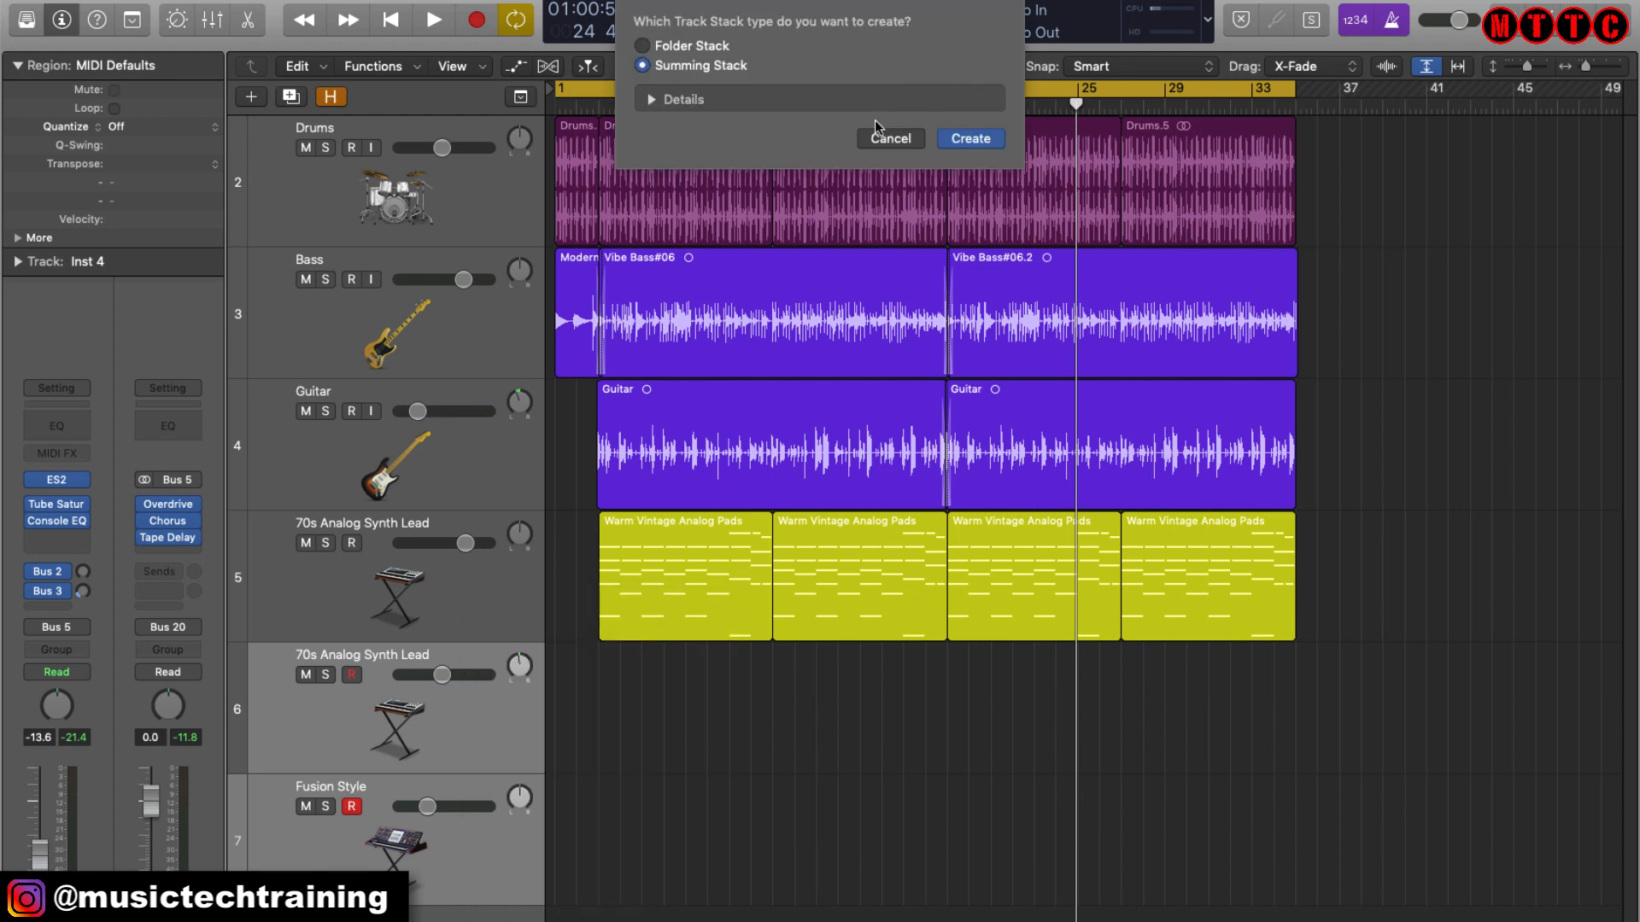
pyautogui.click(943, 140)
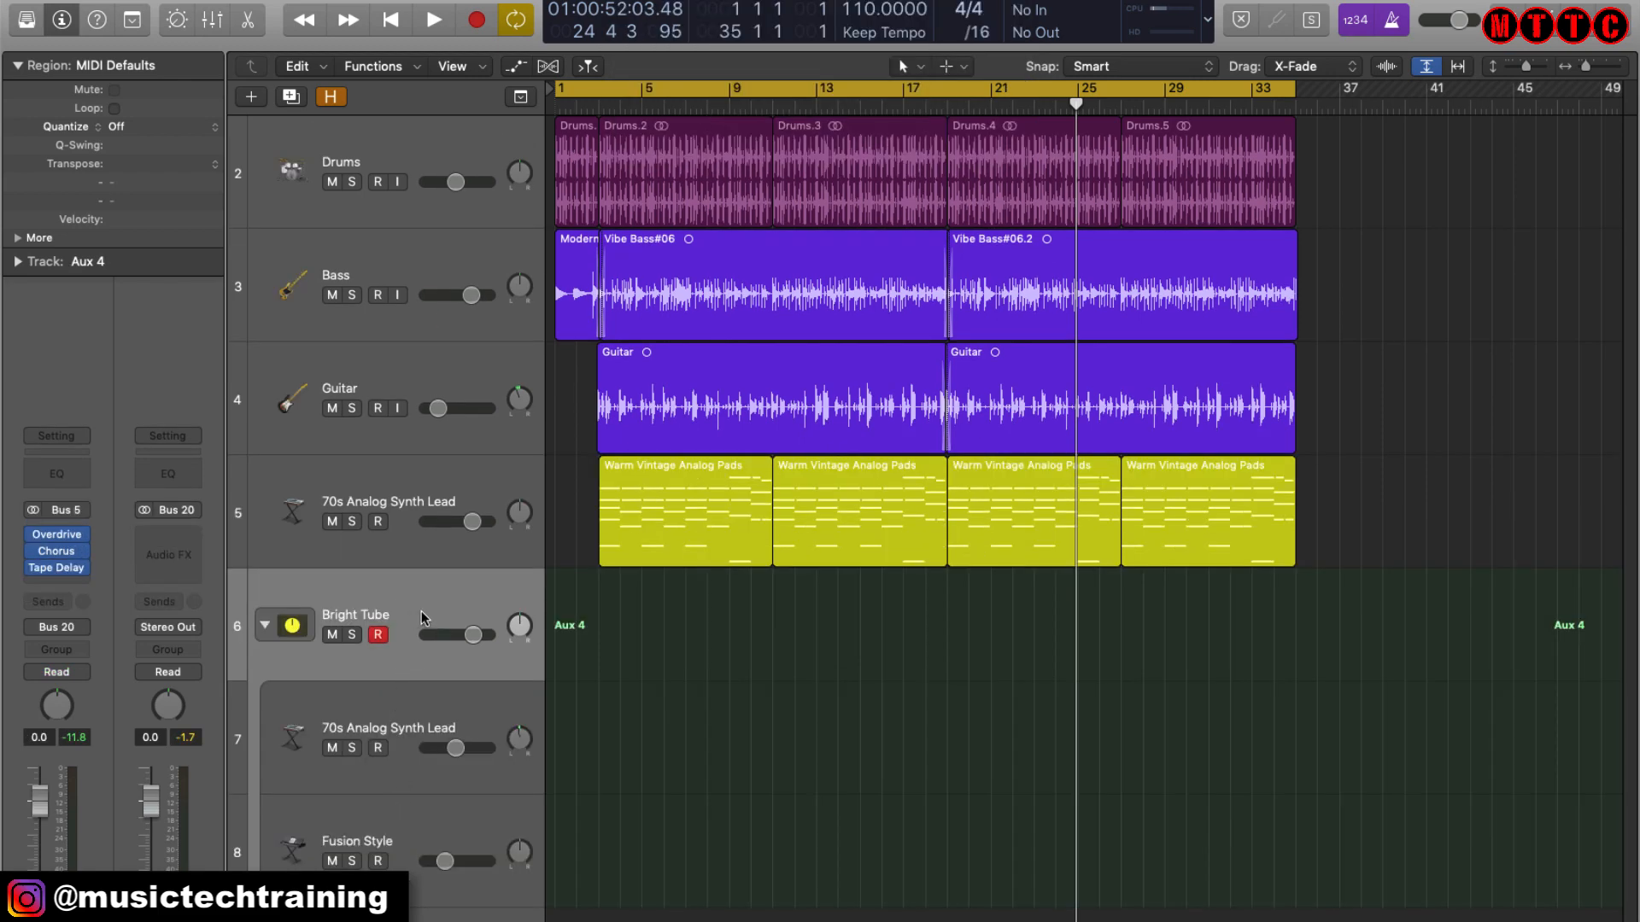
# - Collapse the new track stack and rename it Lead
pyautogui.click(265, 629)
pyautogui.doubleClick(347, 815)
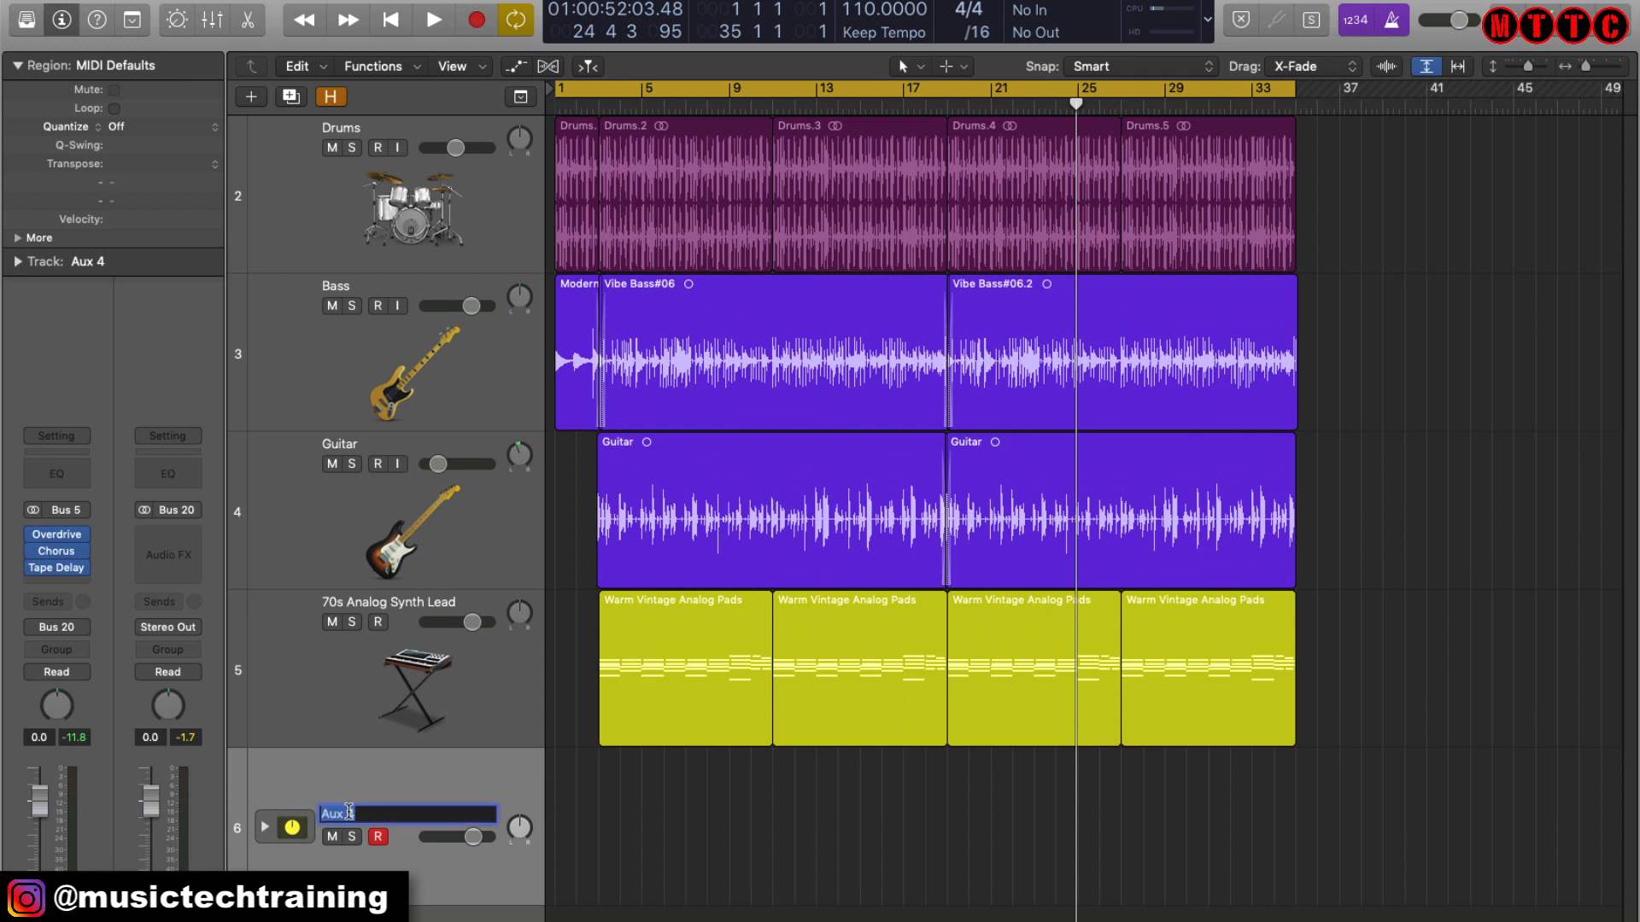
pyautogui.write('Lead')
pyautogui.press('Return')
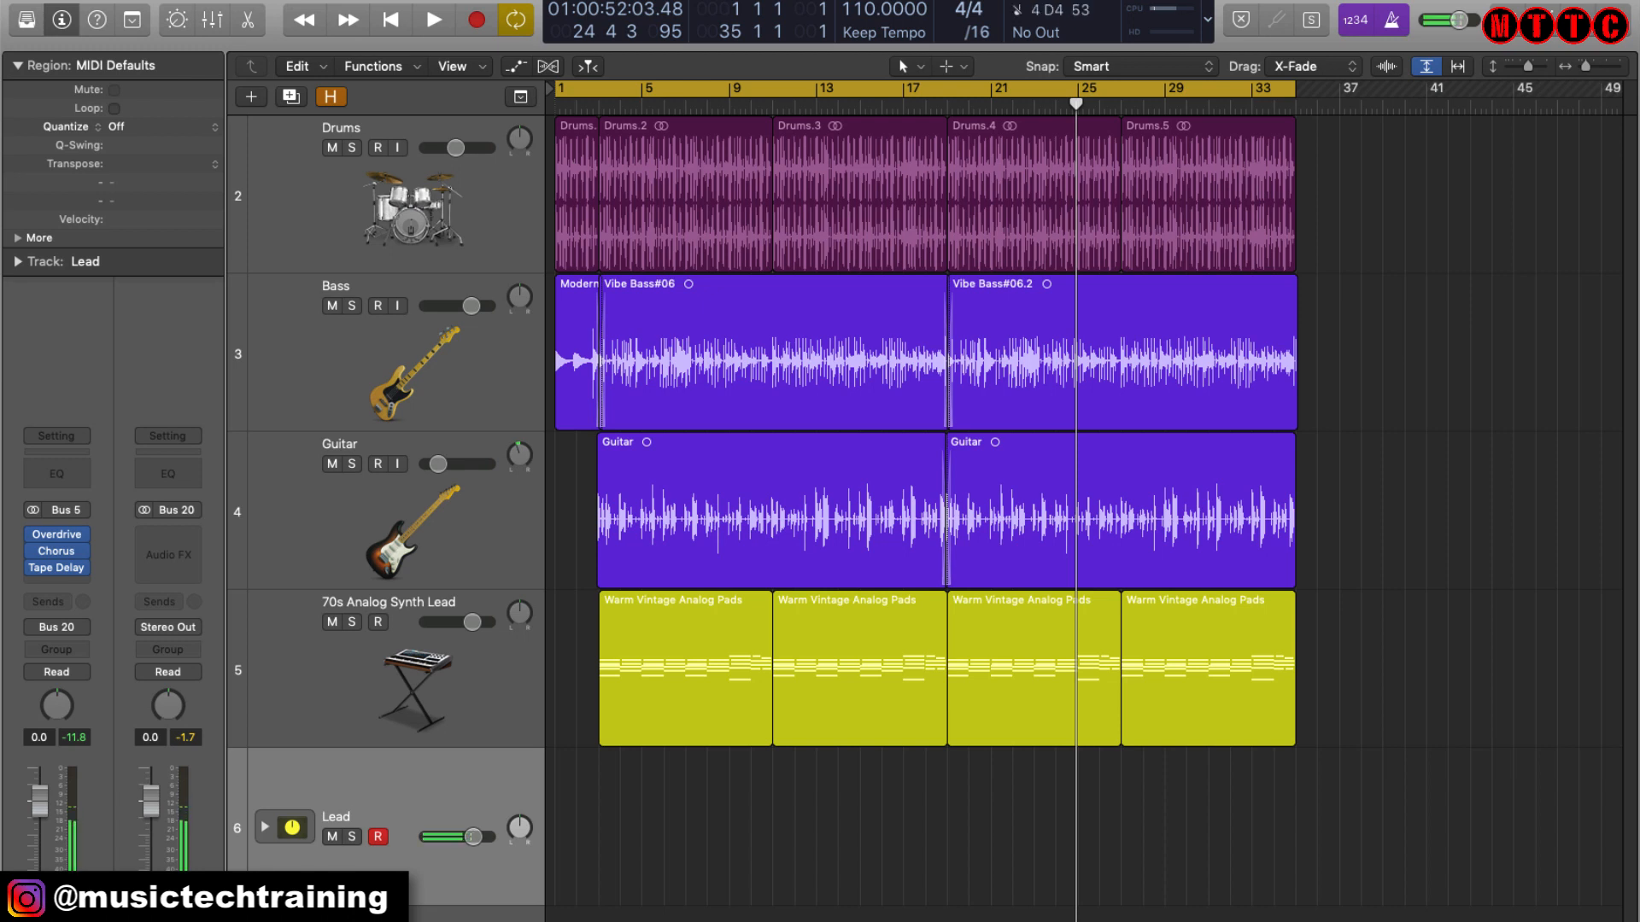
# - In the Lead stack, pan 70s Analog Synth Lead to -25 and Fusion Style to +13, with volumes at -9.6 dB and -13.8 dB
pyautogui.click(265, 826)
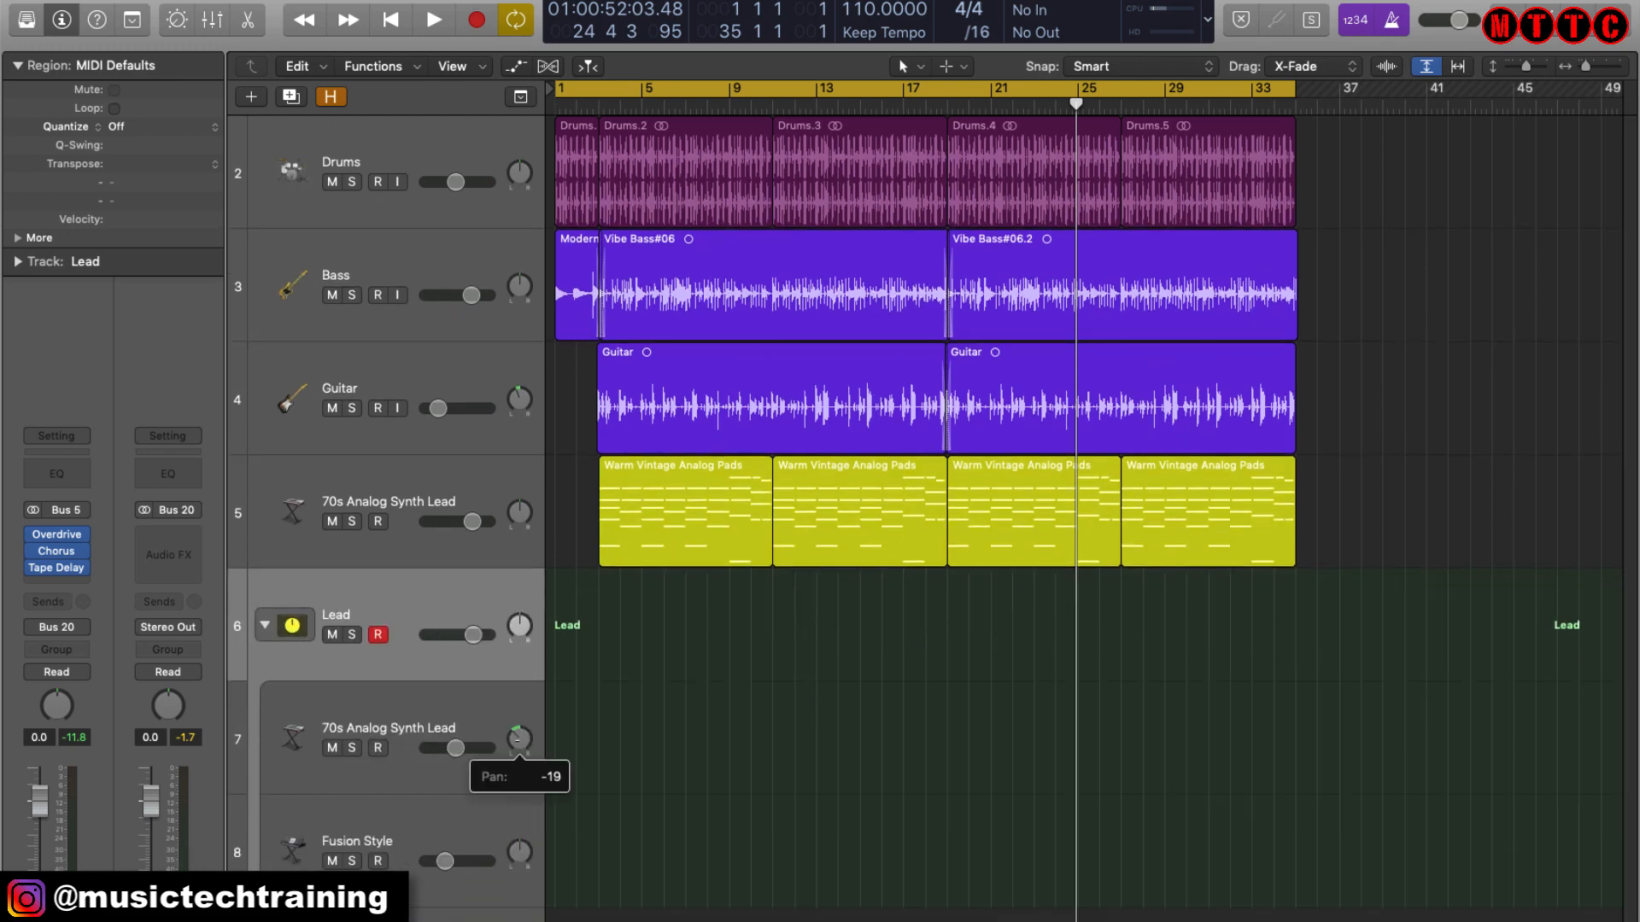
pyautogui.moveTo(521, 845); pyautogui.dragTo(522, 835)
pyautogui.click(445, 860)
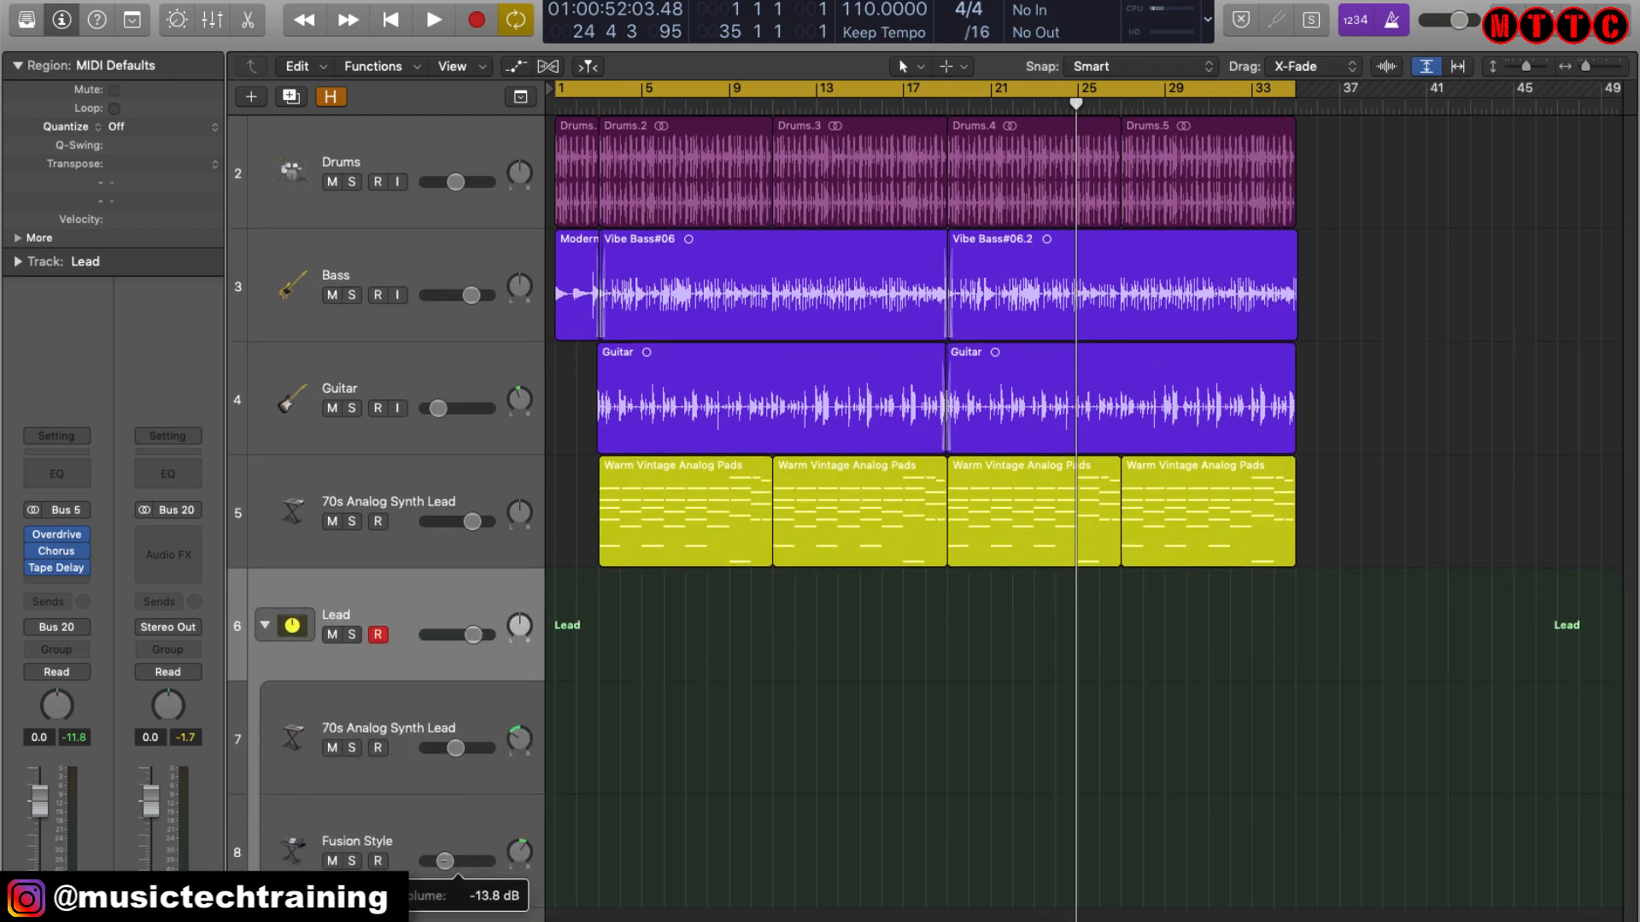
pyautogui.moveTo(455, 748); pyautogui.dragTo(453, 748)
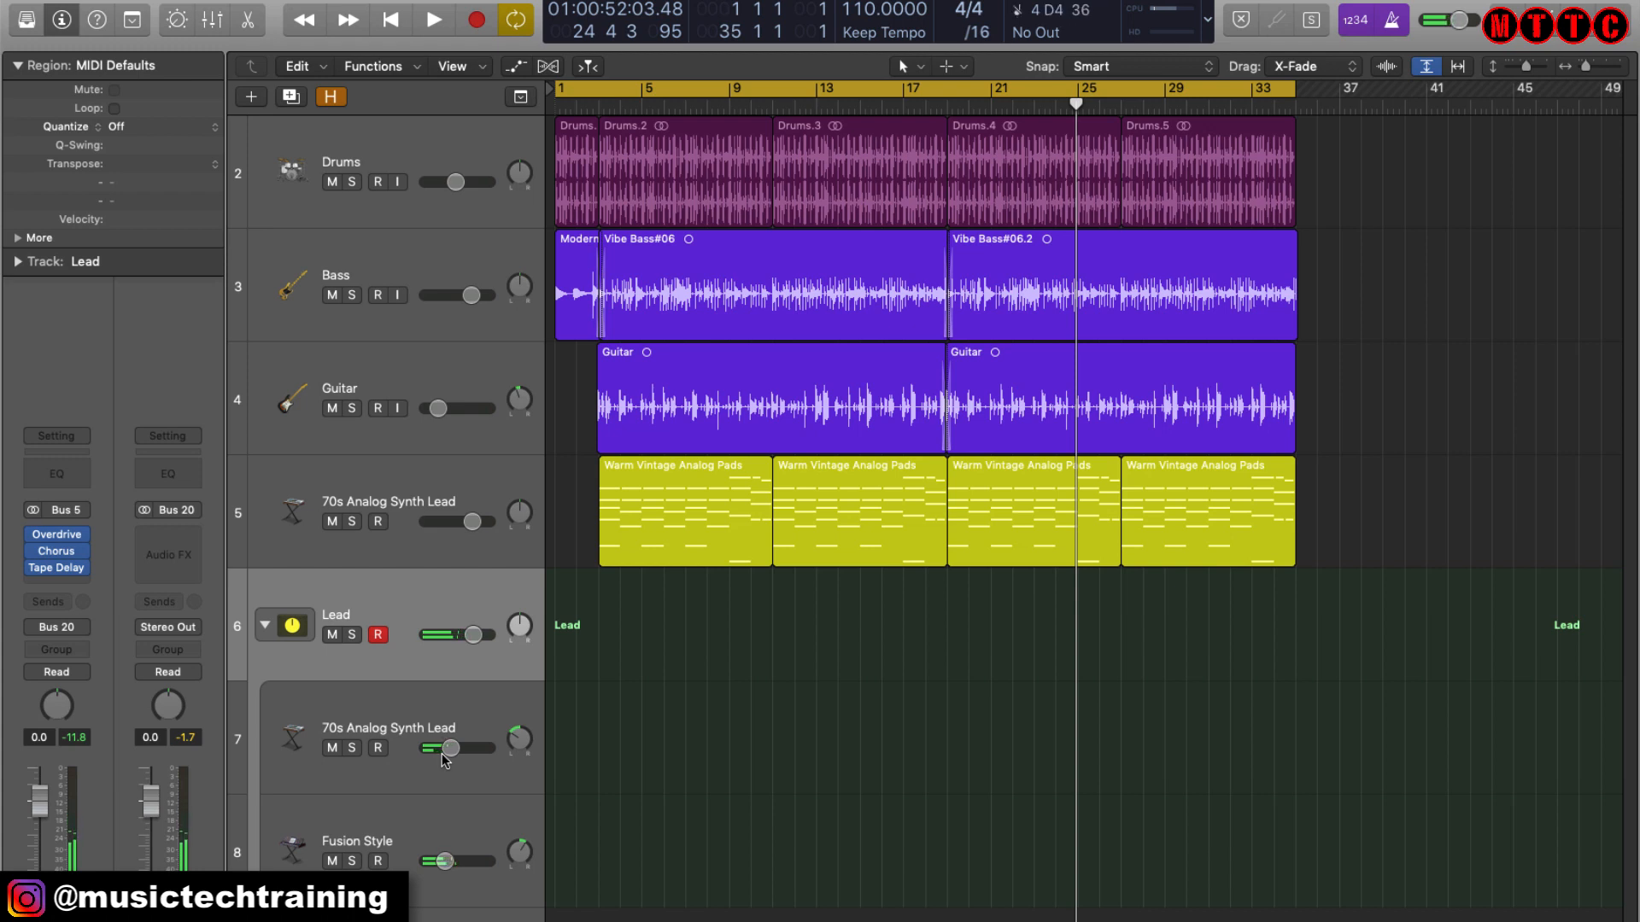
# - Check the channel strips of both synths in the Lead stack, then inspect the Overdrive settings on the stack's bus
pyautogui.click(418, 703)
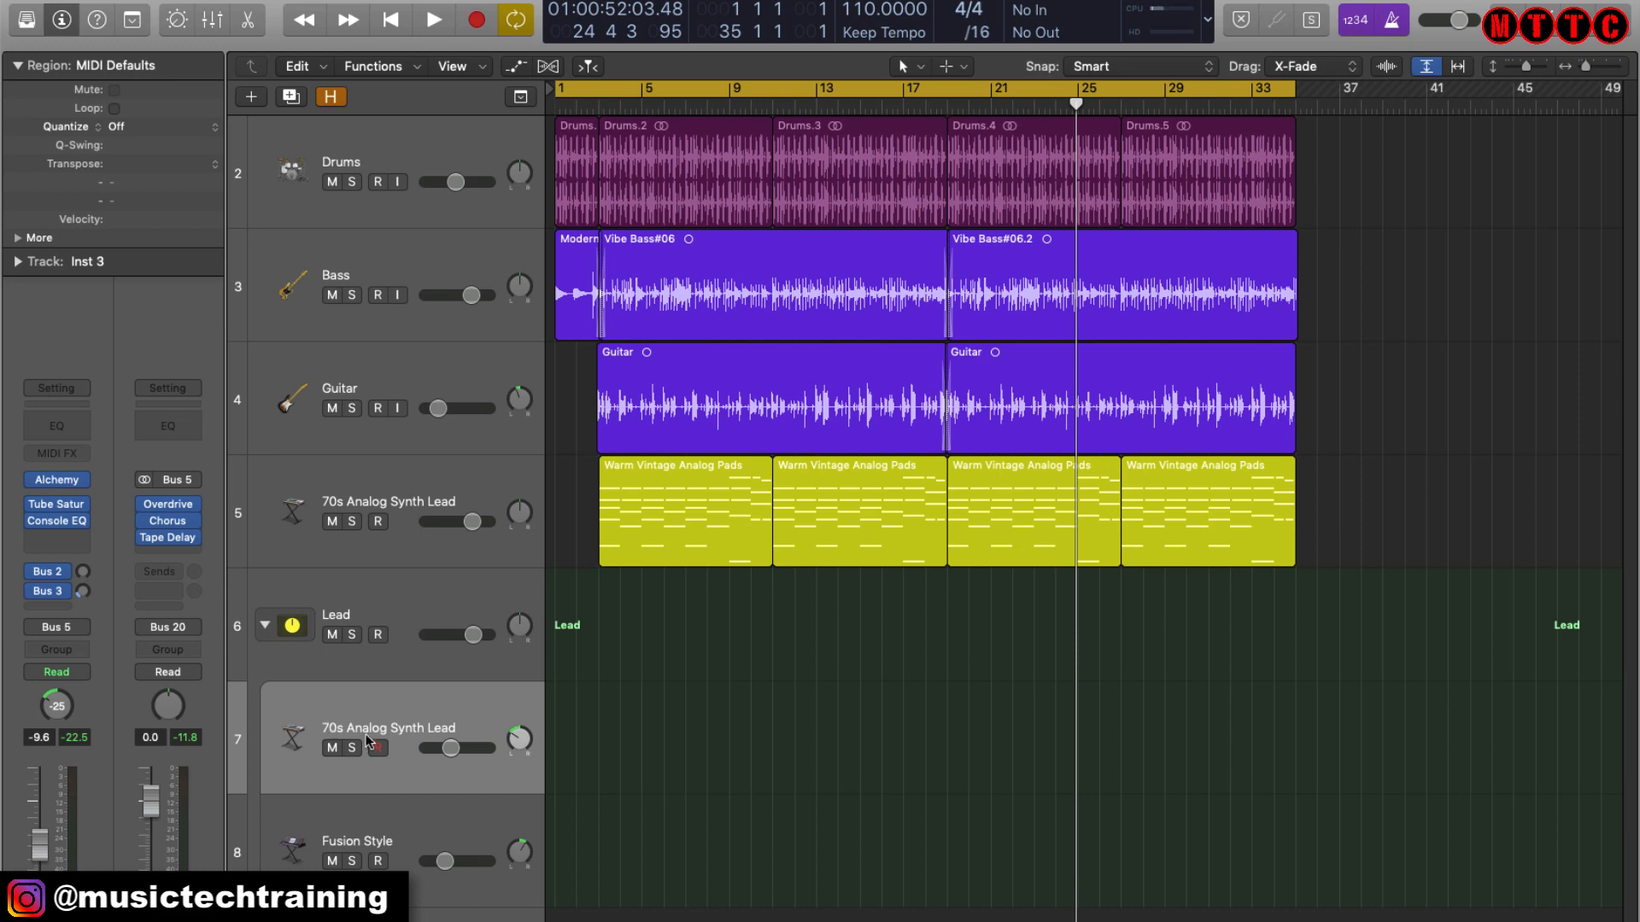
pyautogui.click(376, 847)
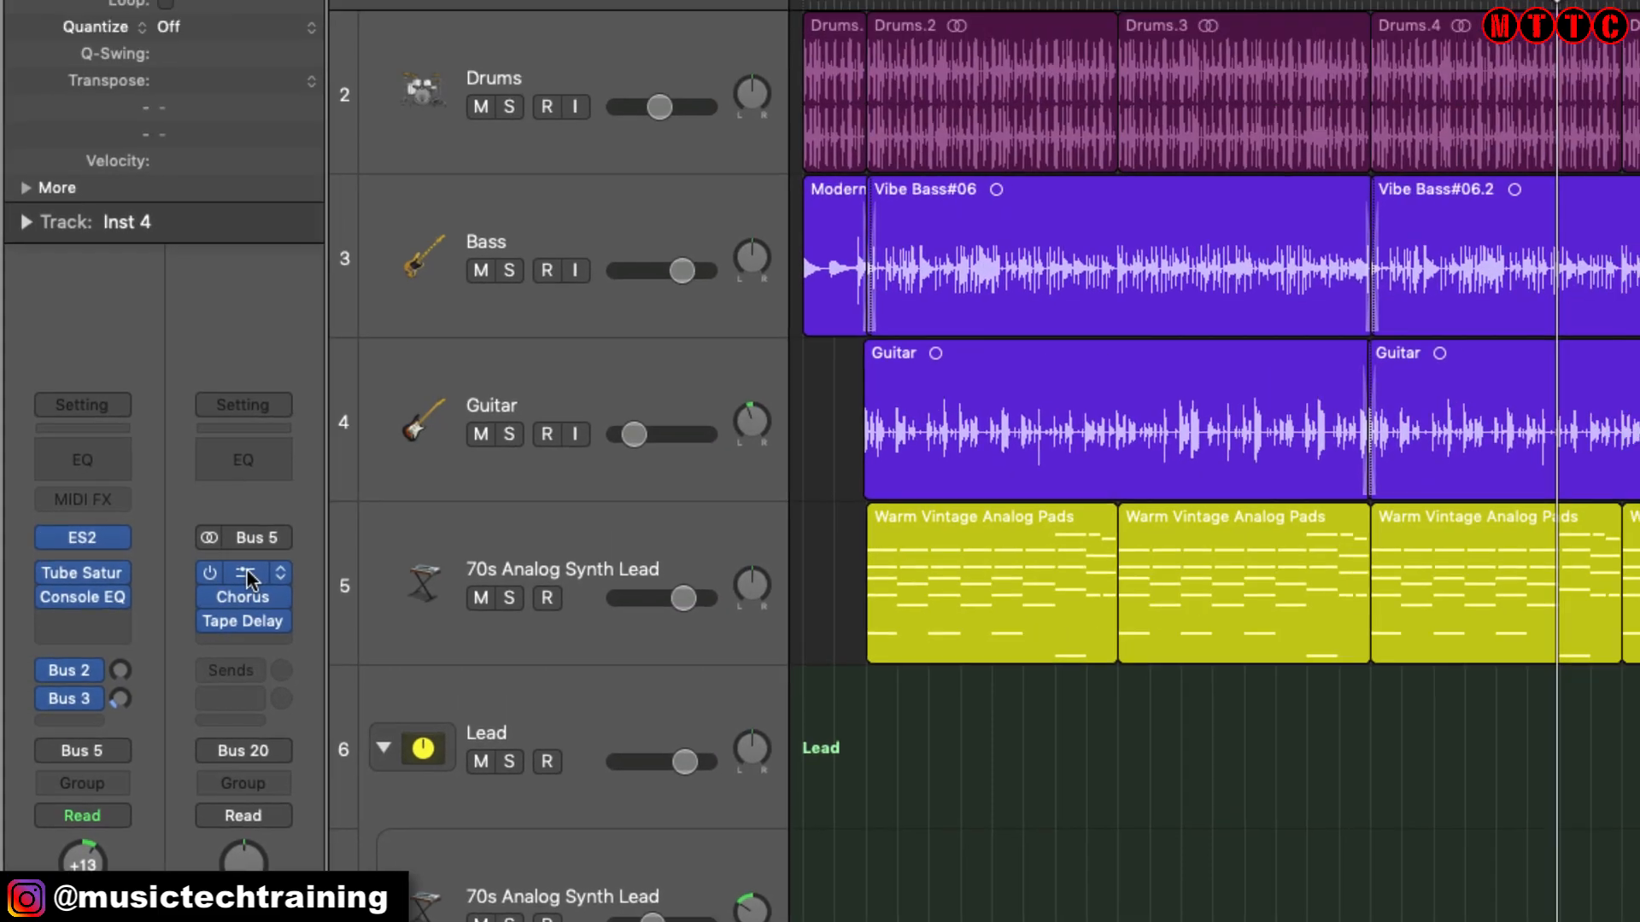
pyautogui.click(270, 255)
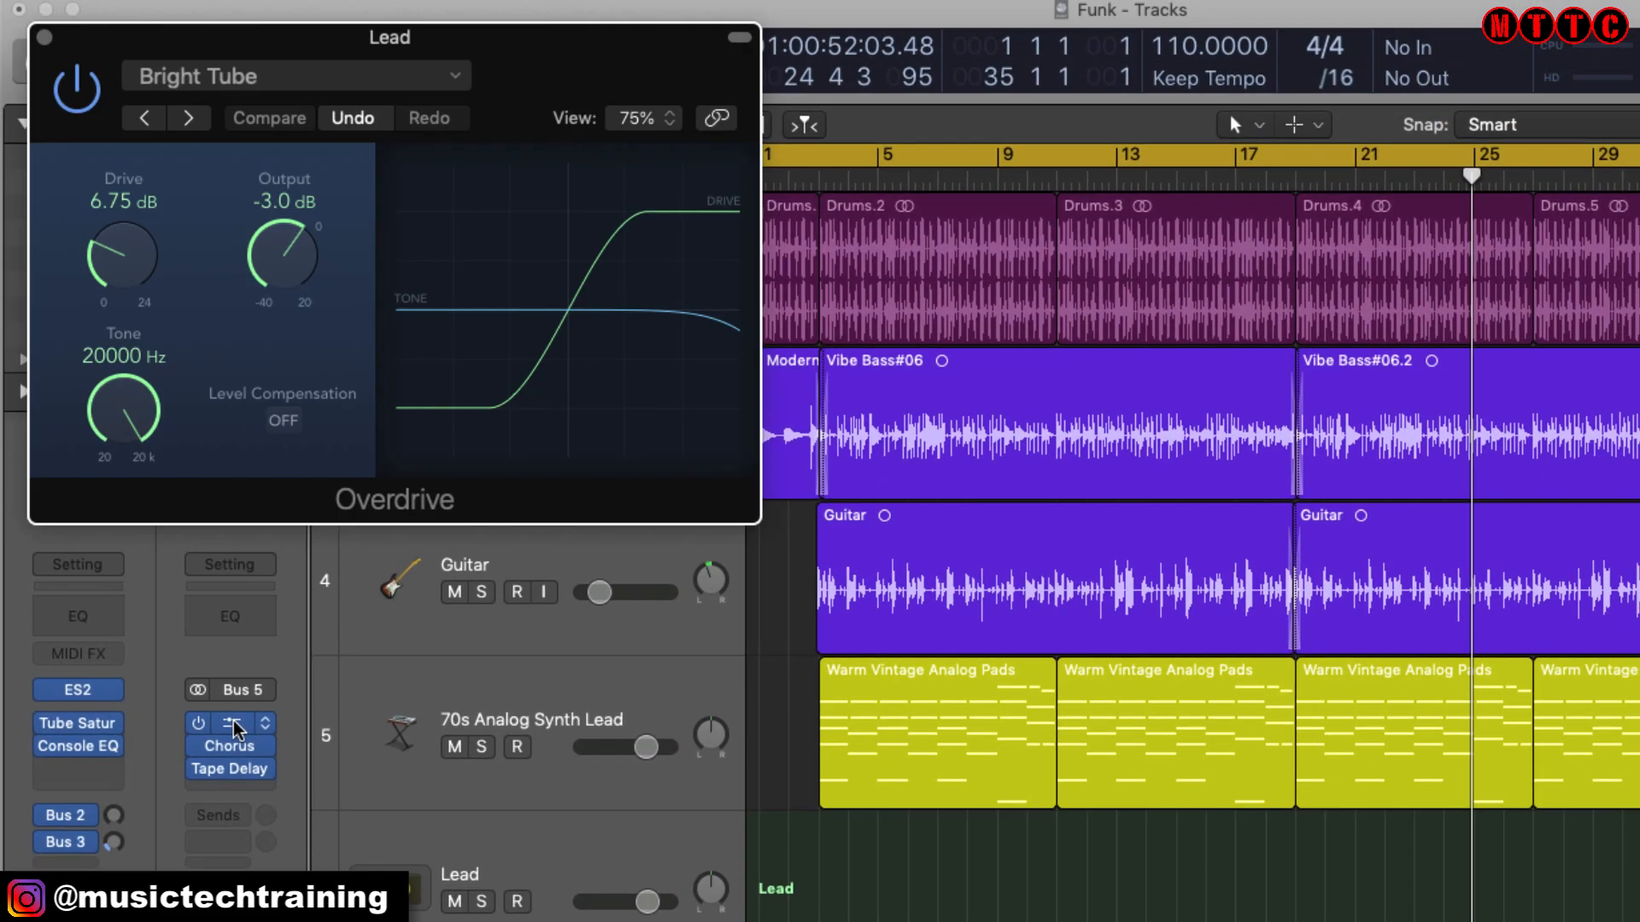
pyautogui.click(245, 86)
pyautogui.click(234, 35)
pyautogui.click(46, 37)
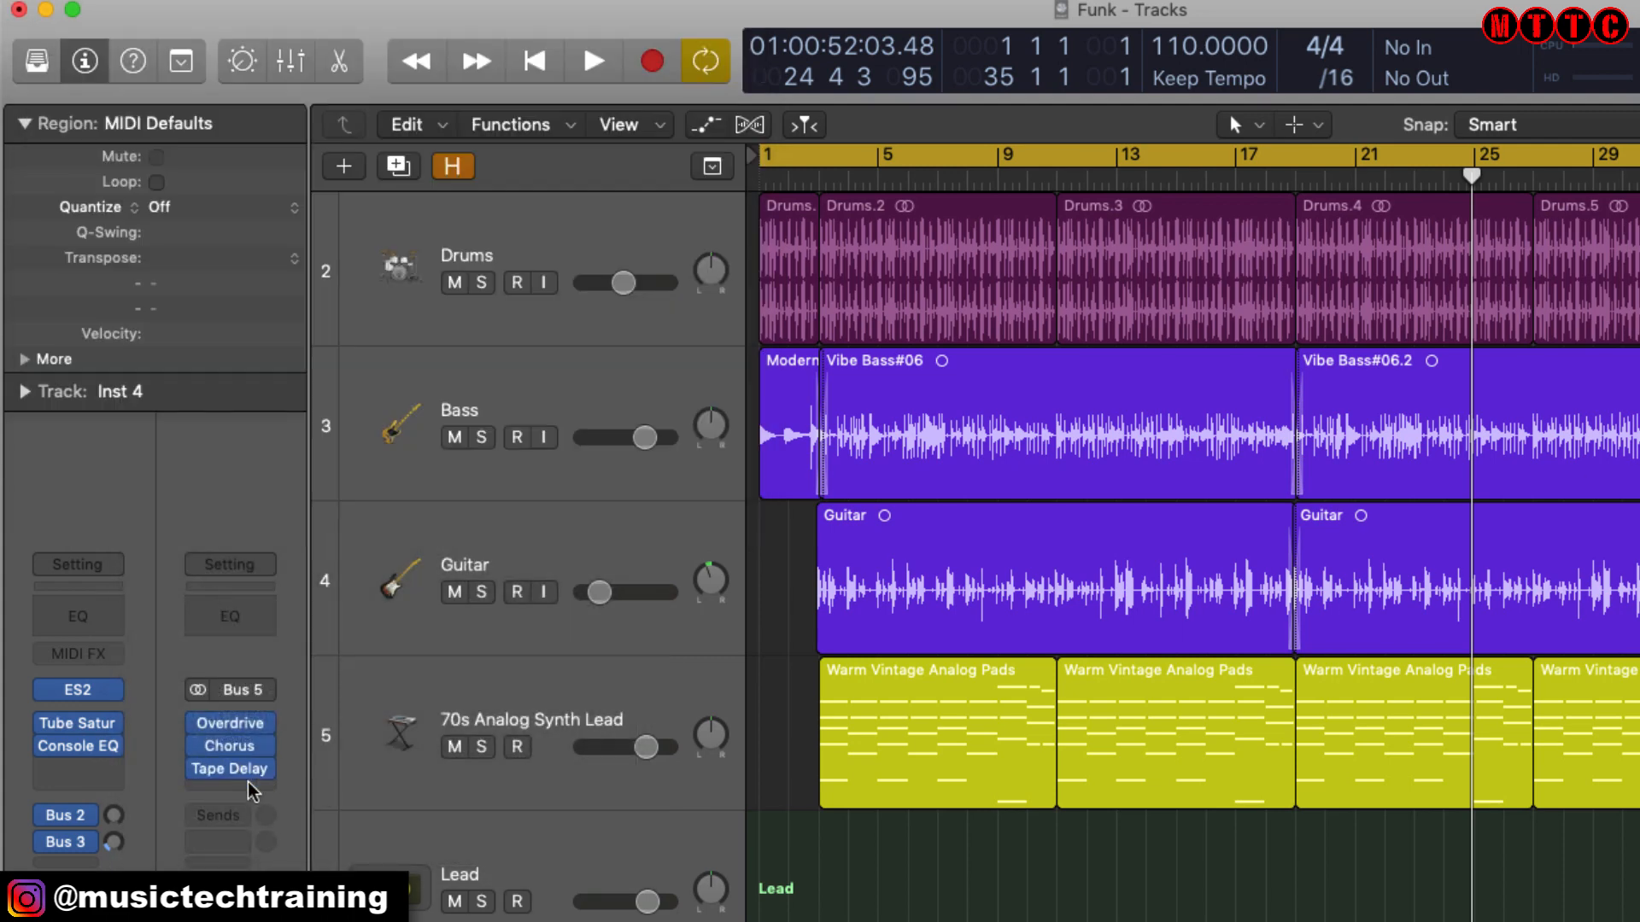
# - Inspect the Chorus and Tape Delay settings on the Lead stack's bus
pyautogui.click(243, 746)
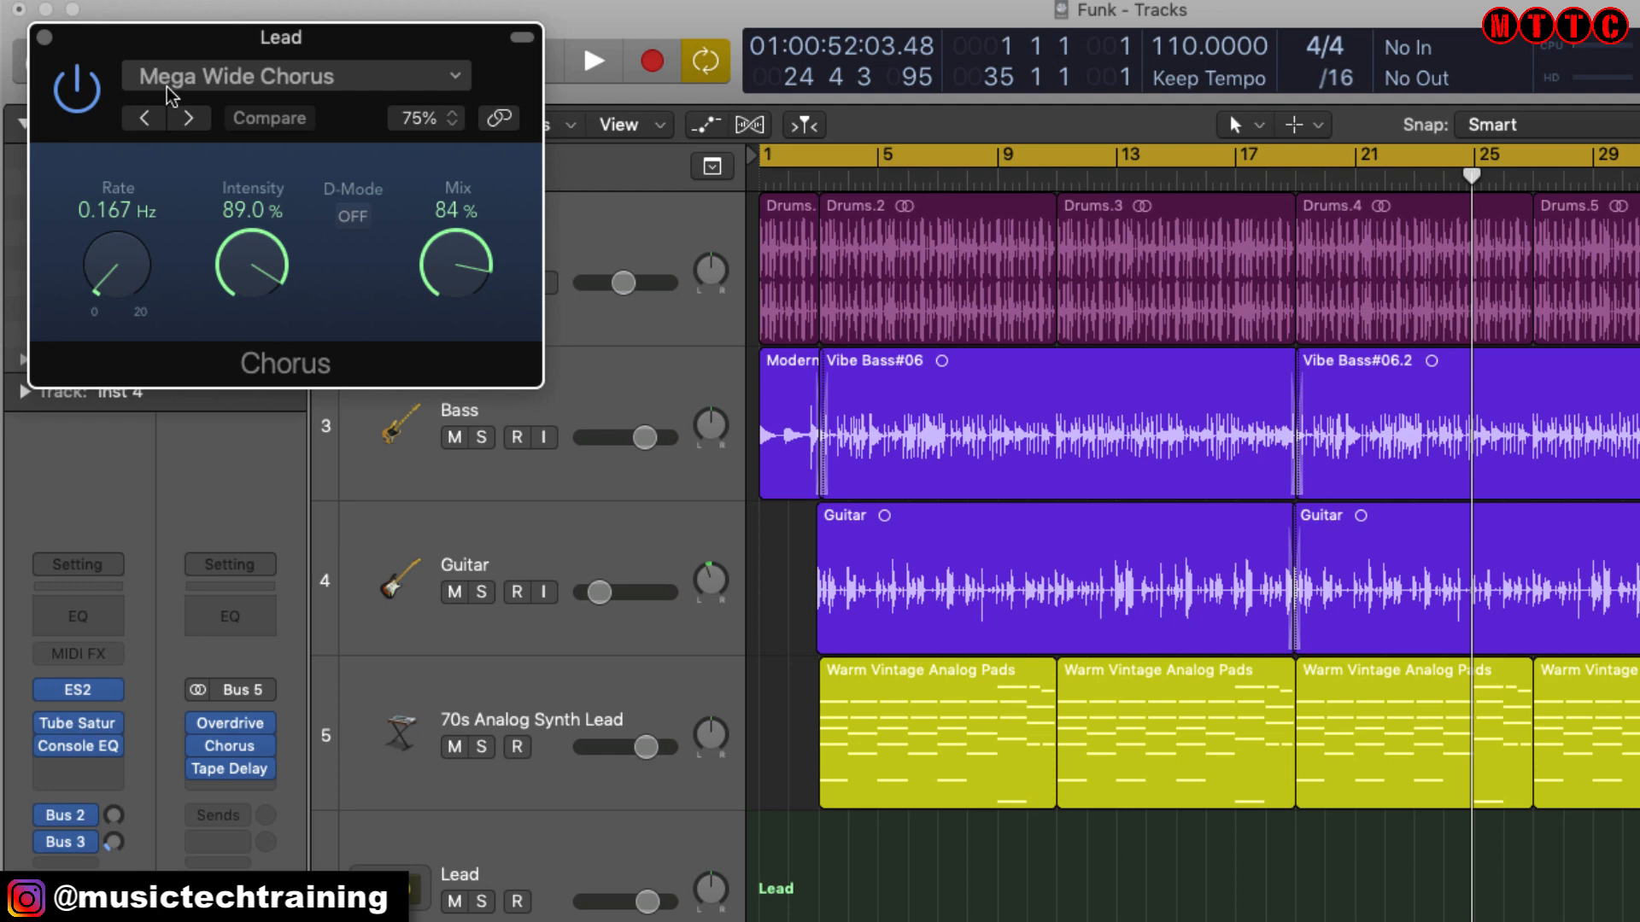
pyautogui.click(44, 37)
pyautogui.click(228, 768)
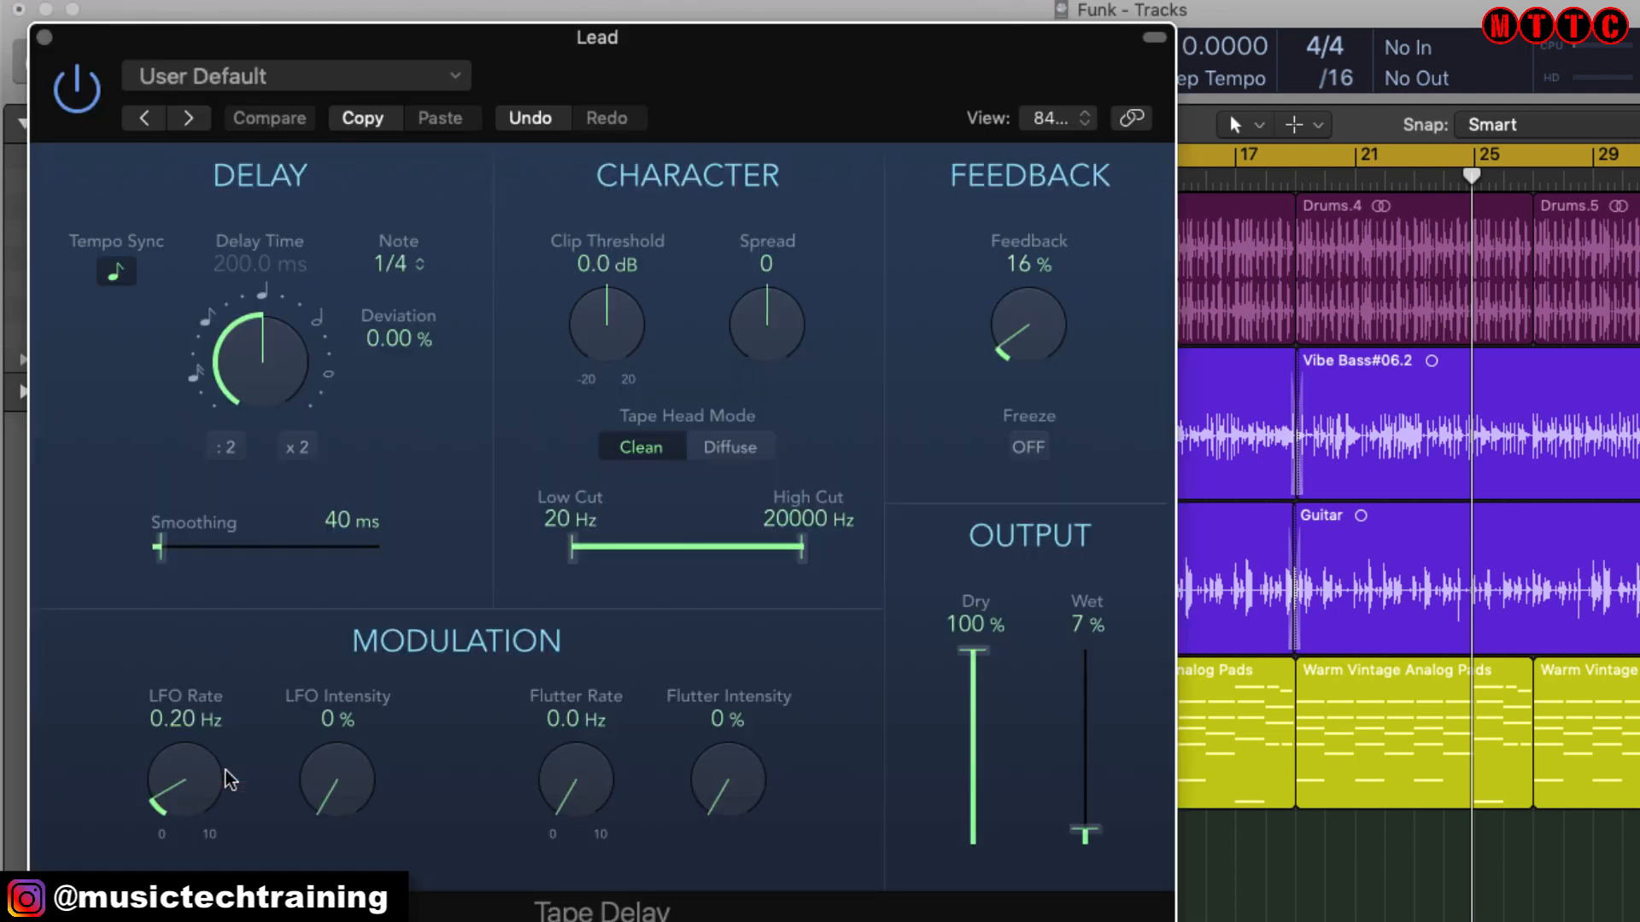
pyautogui.click(44, 38)
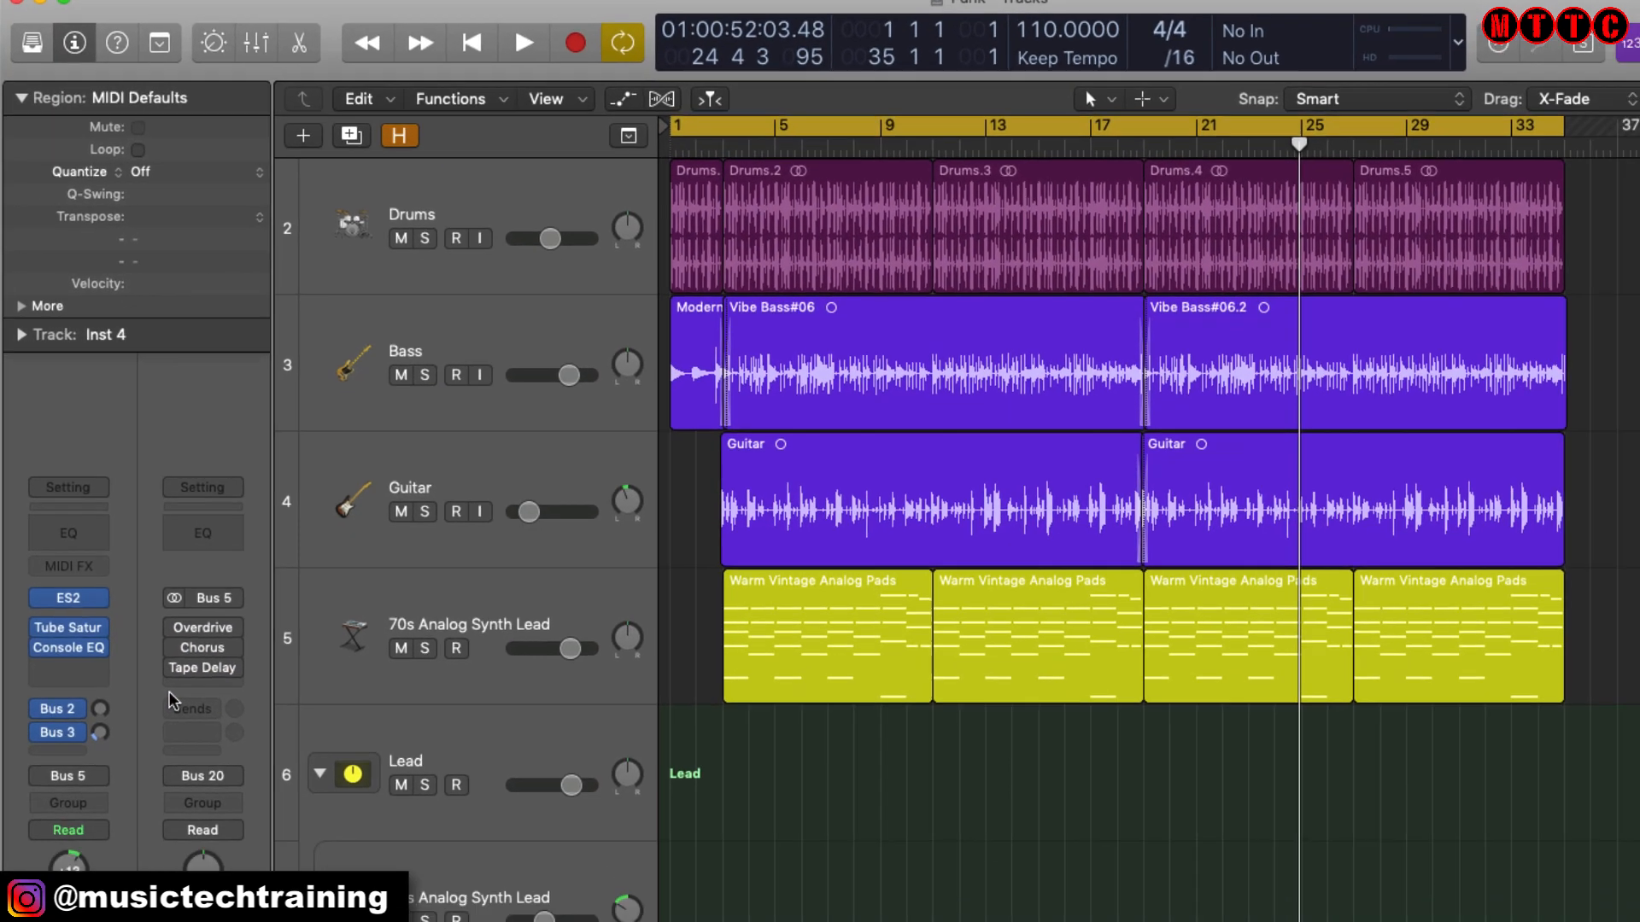
# - Select the Lead stack and switch its bypassed Overdrive, Chorus and Tape Delay effects back on
pyautogui.click(519, 864)
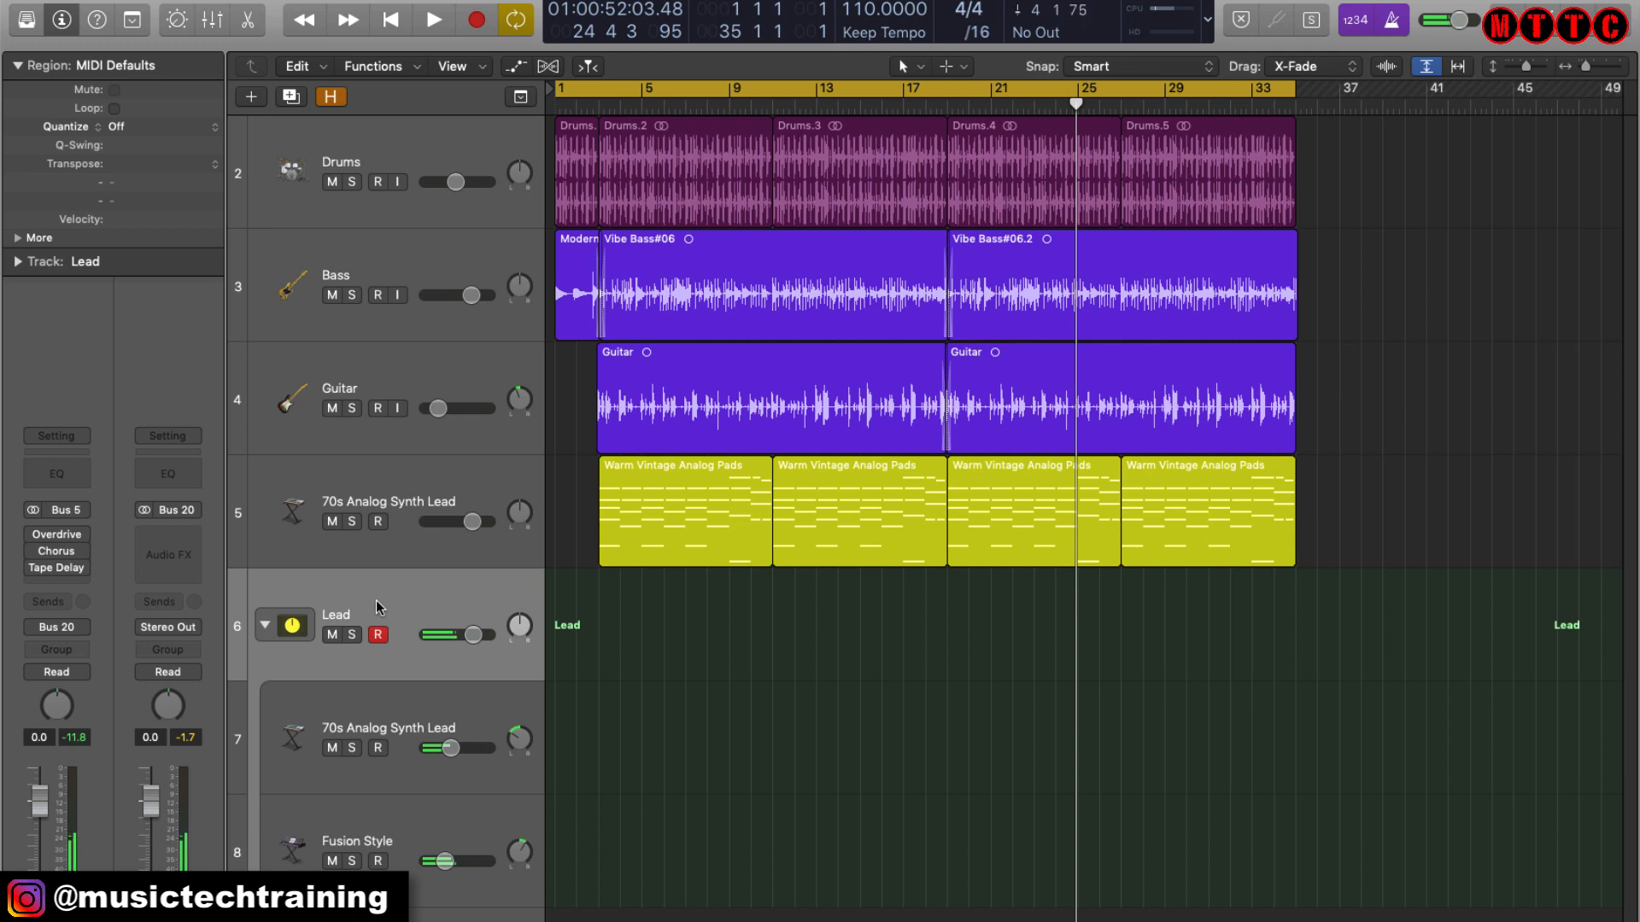
pyautogui.moveTo(34, 535); pyautogui.dragTo(33, 568)
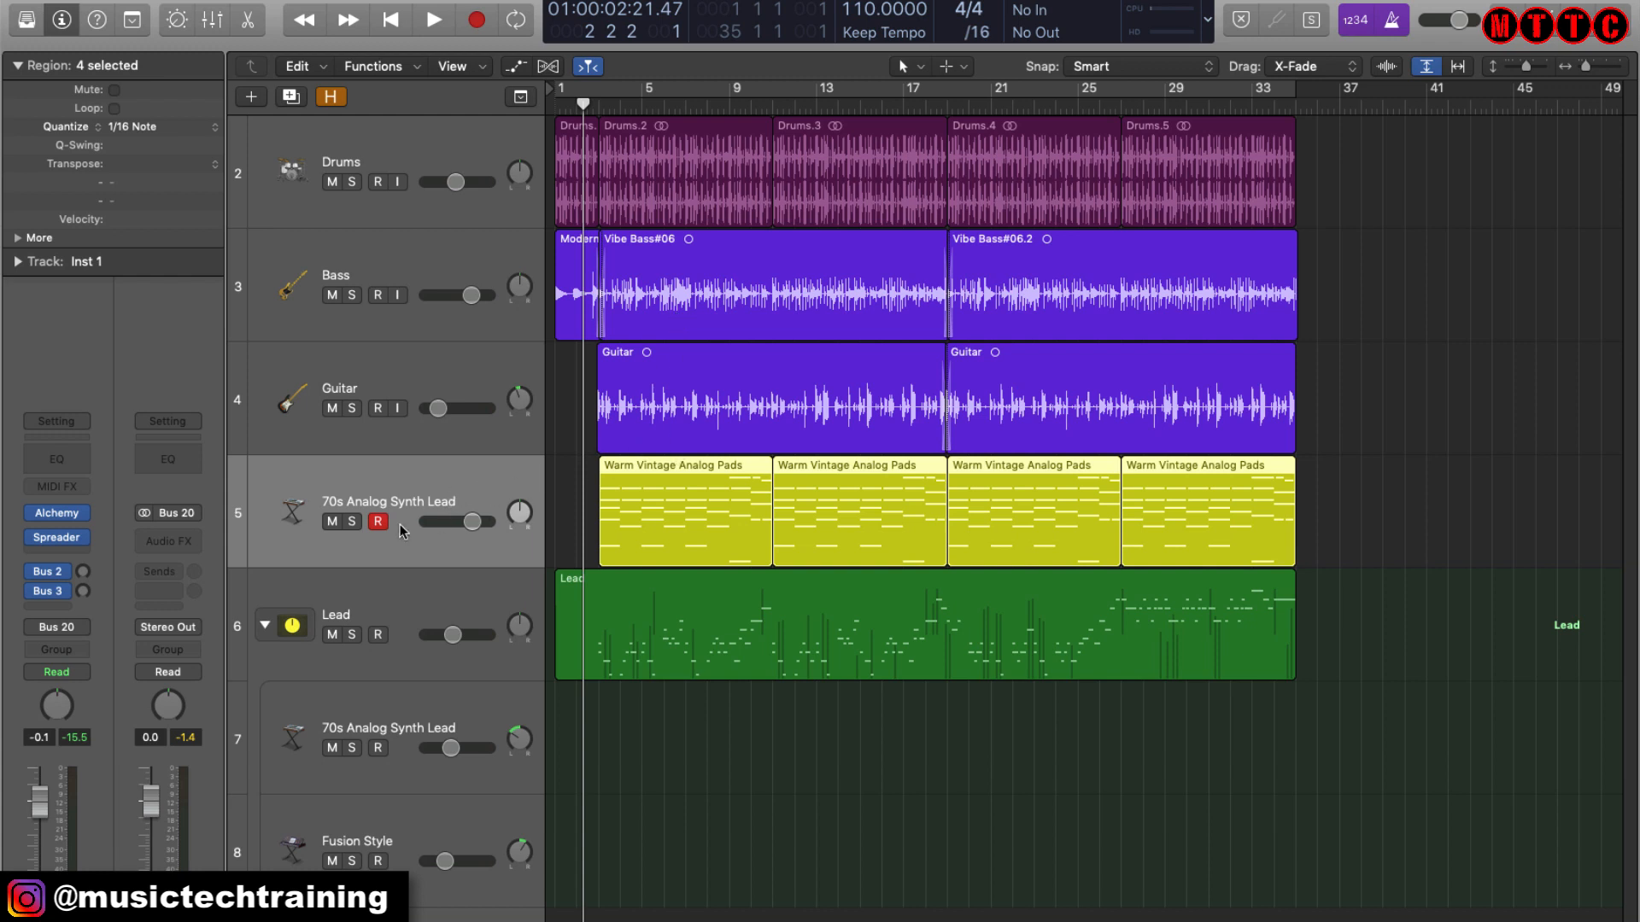
# - Solo the 70s Analog Synth Lead pad track above the Lead stack and audition its regions
pyautogui.click(352, 522)
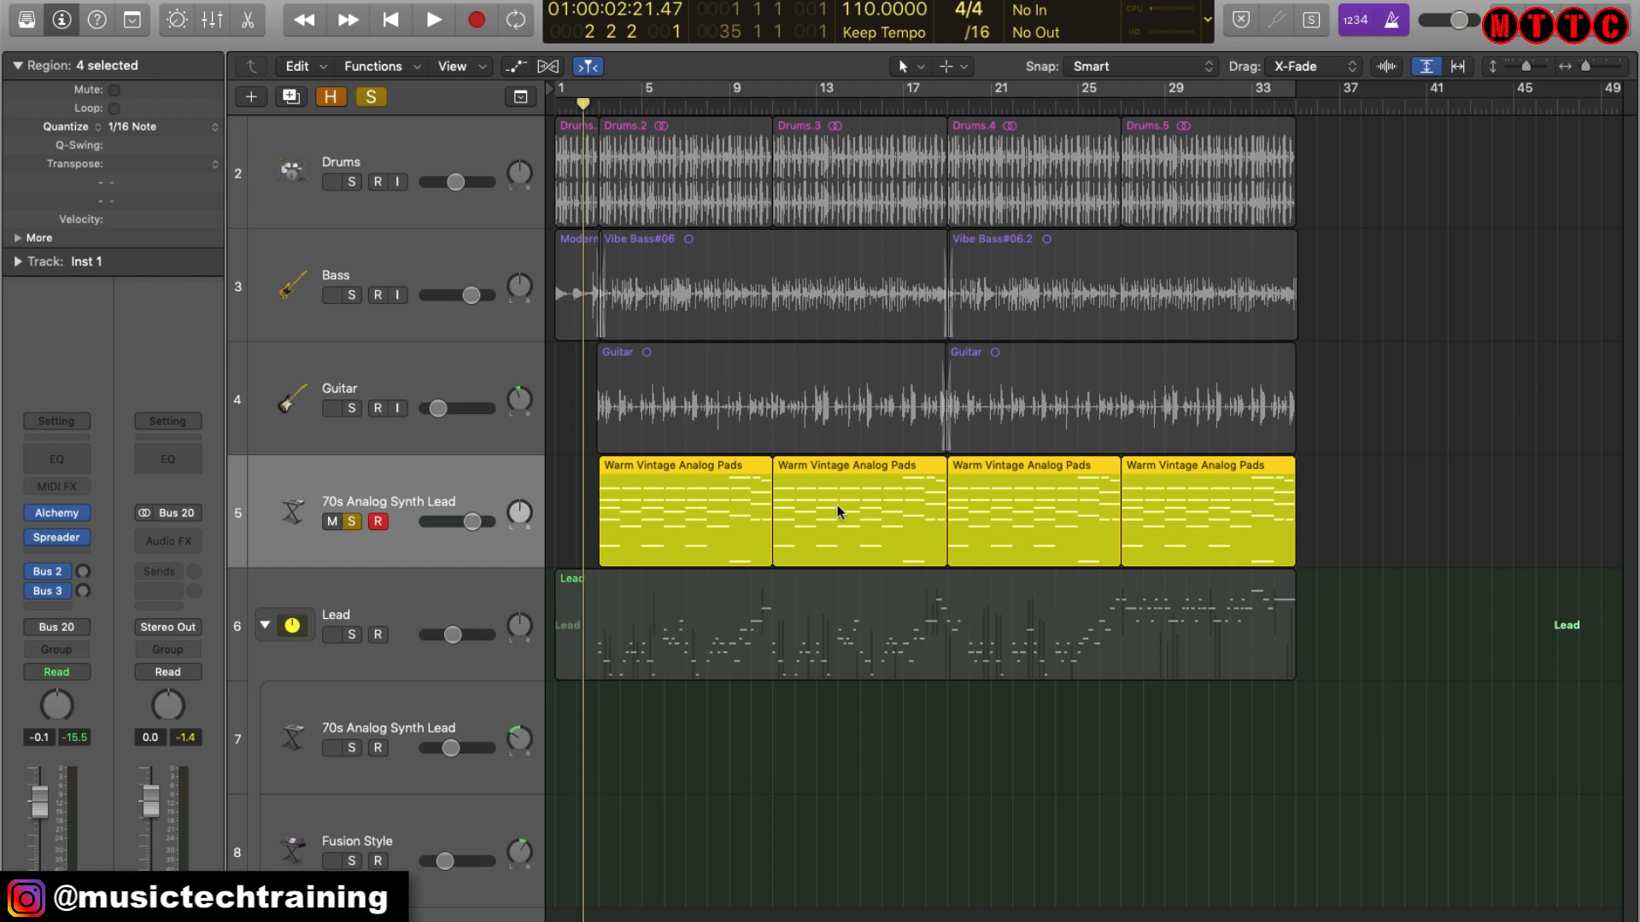
pyautogui.click(433, 19)
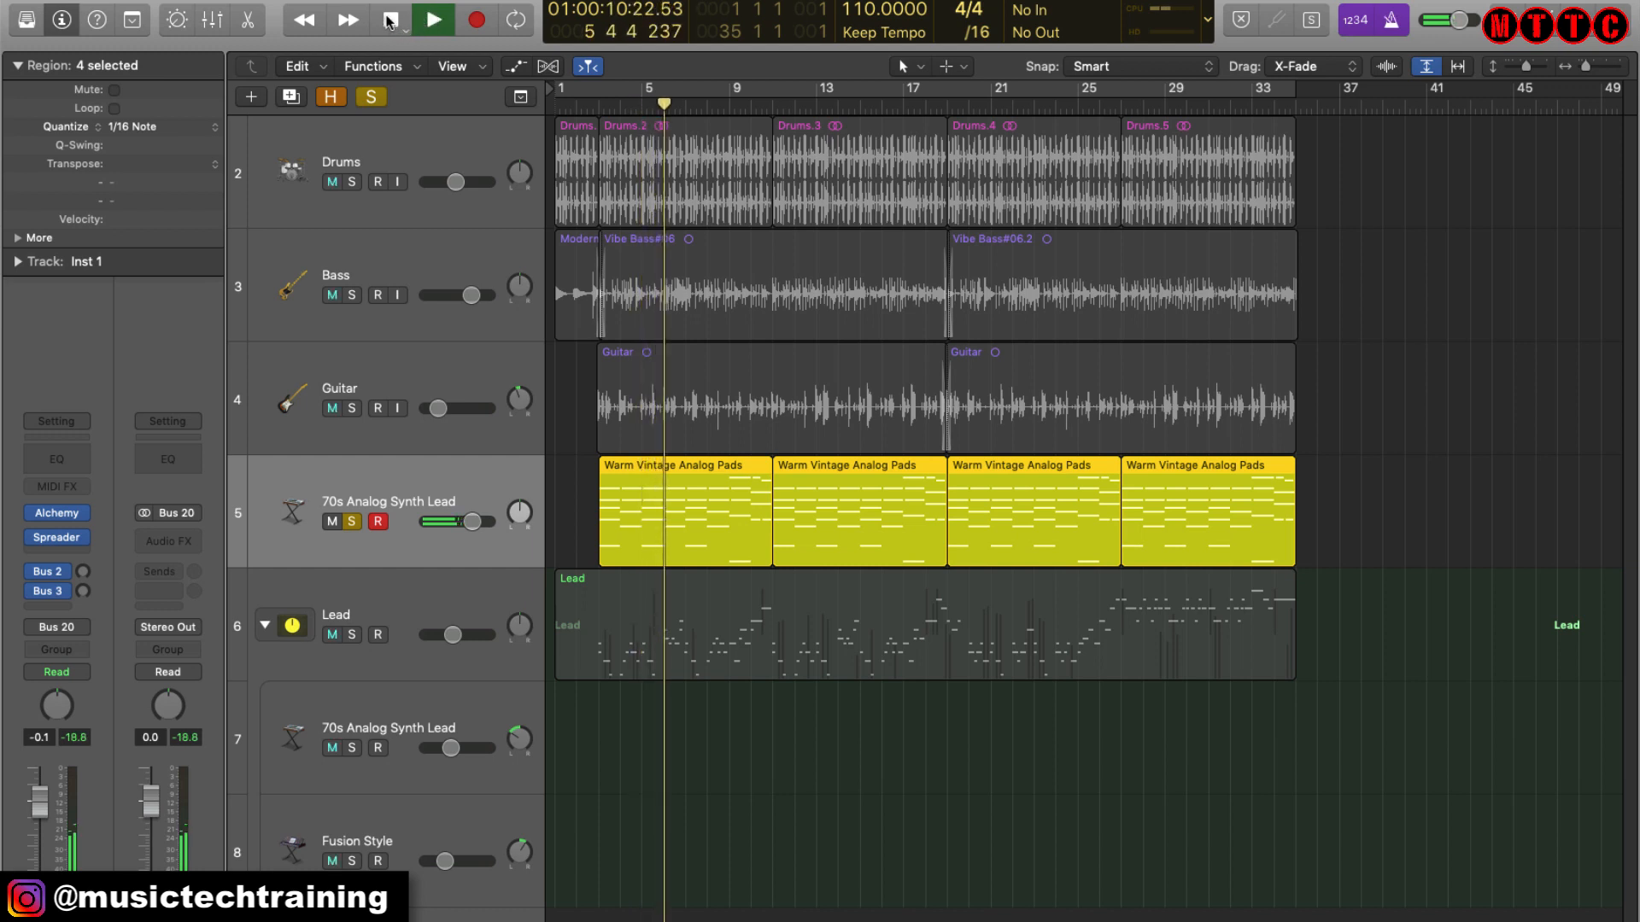
pyautogui.click(390, 21)
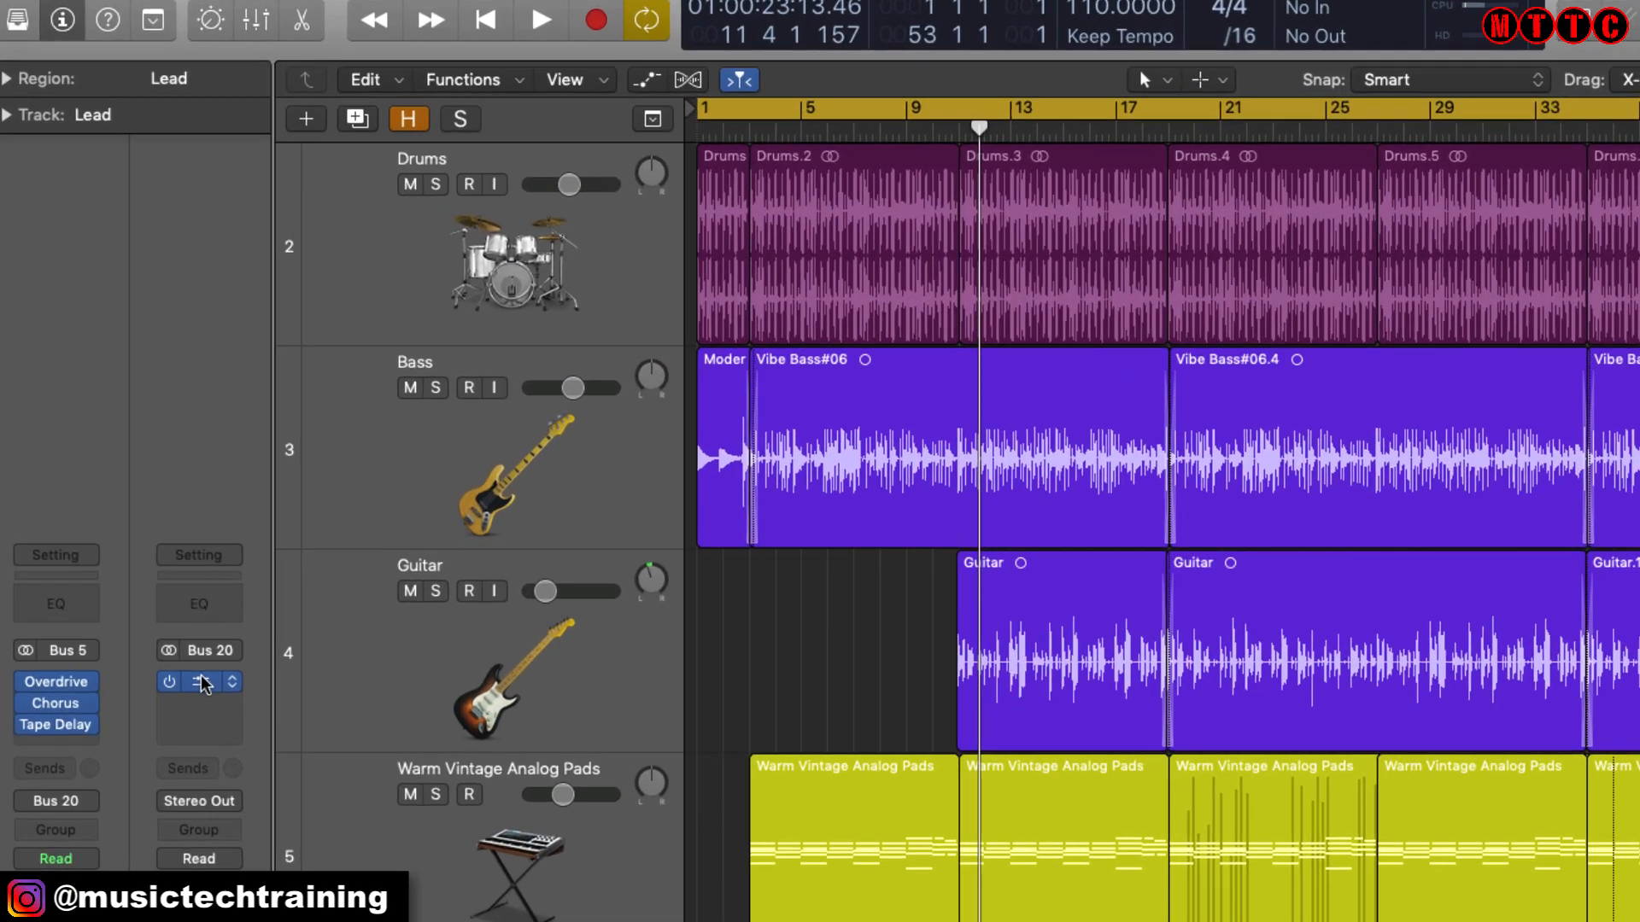
# - Open iZotope Vinyl on the Bus 20 channel, audition the mix through it from around bar 20, and close the plug-in
pyautogui.click(171, 533)
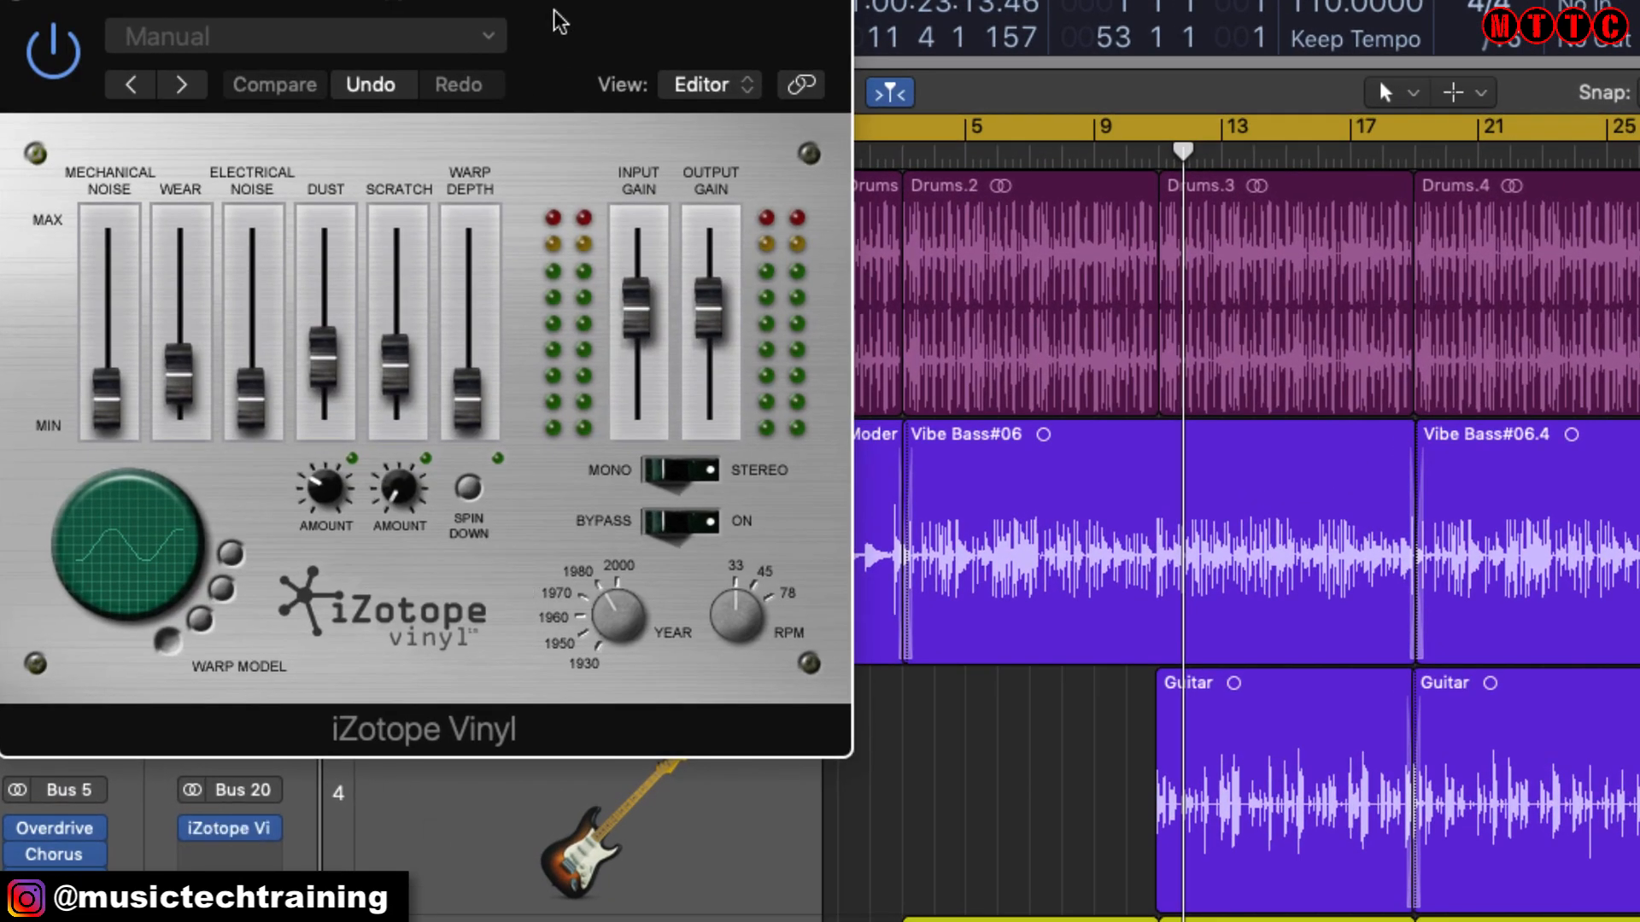
pyautogui.moveTo(560, 21); pyautogui.dragTo(880, 0)
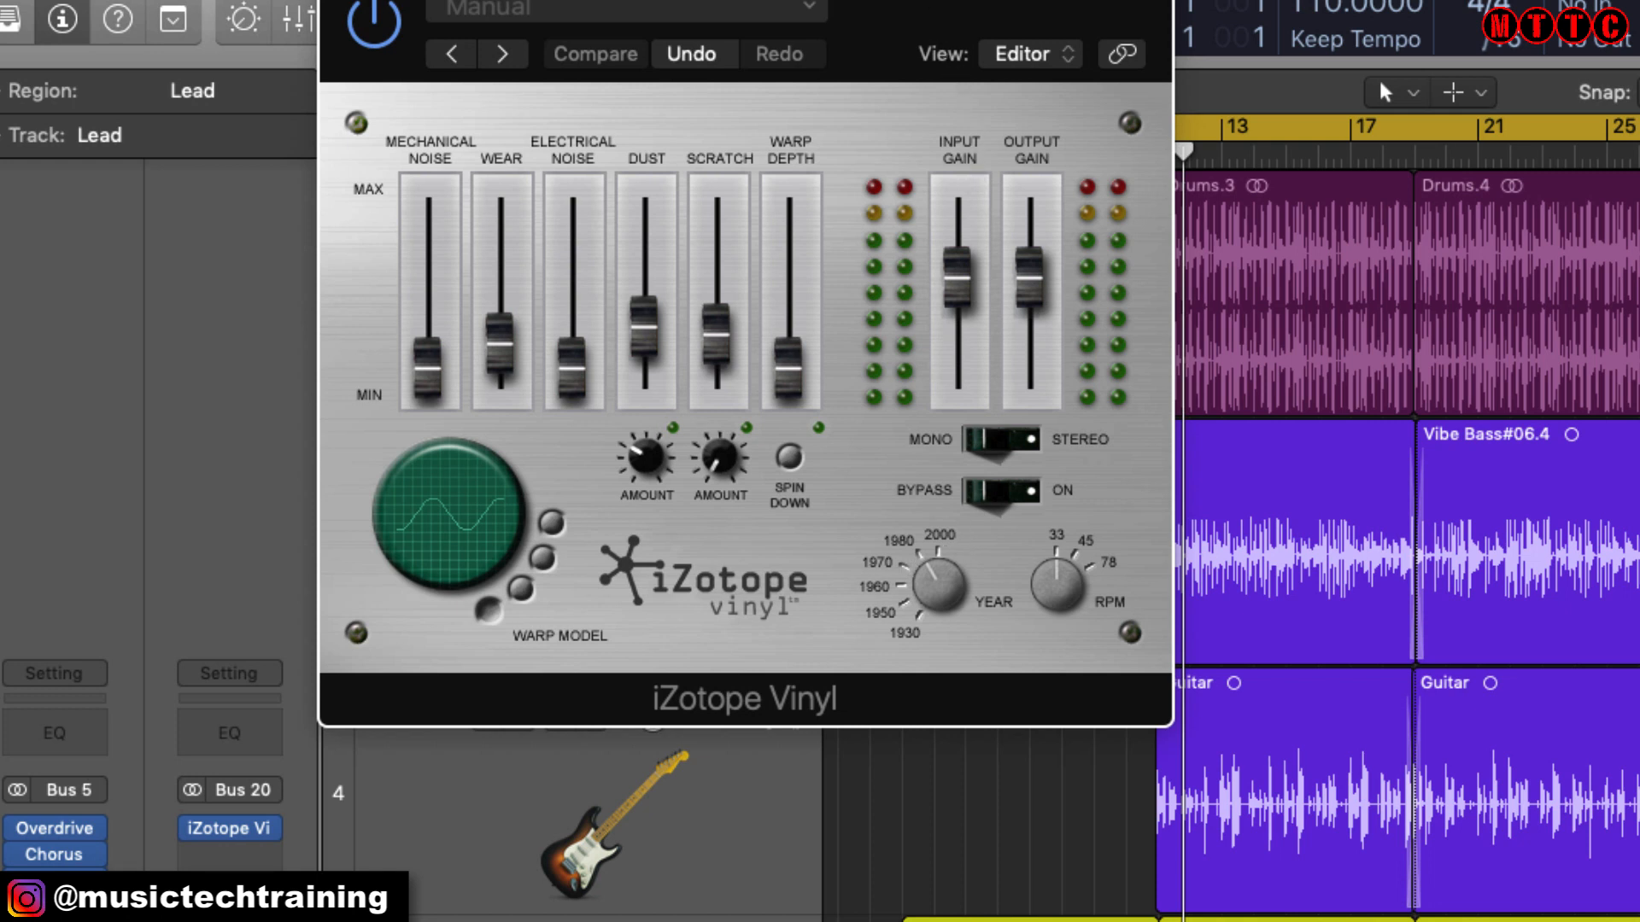
pyautogui.moveTo(745, 2); pyautogui.dragTo(902, 2)
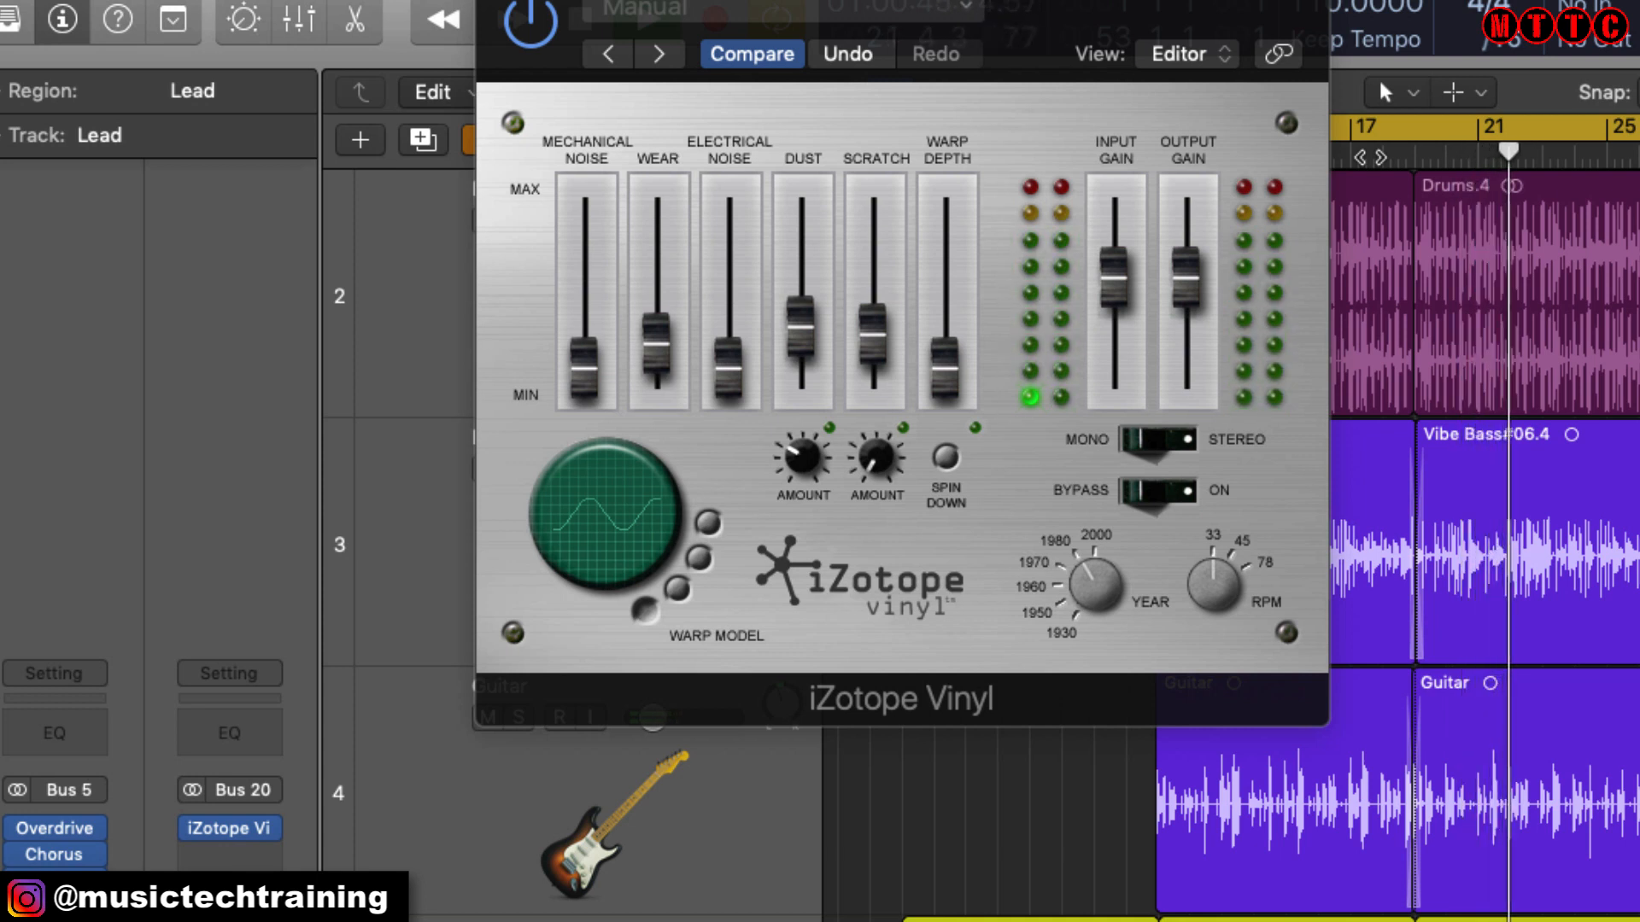
pyautogui.press('space')
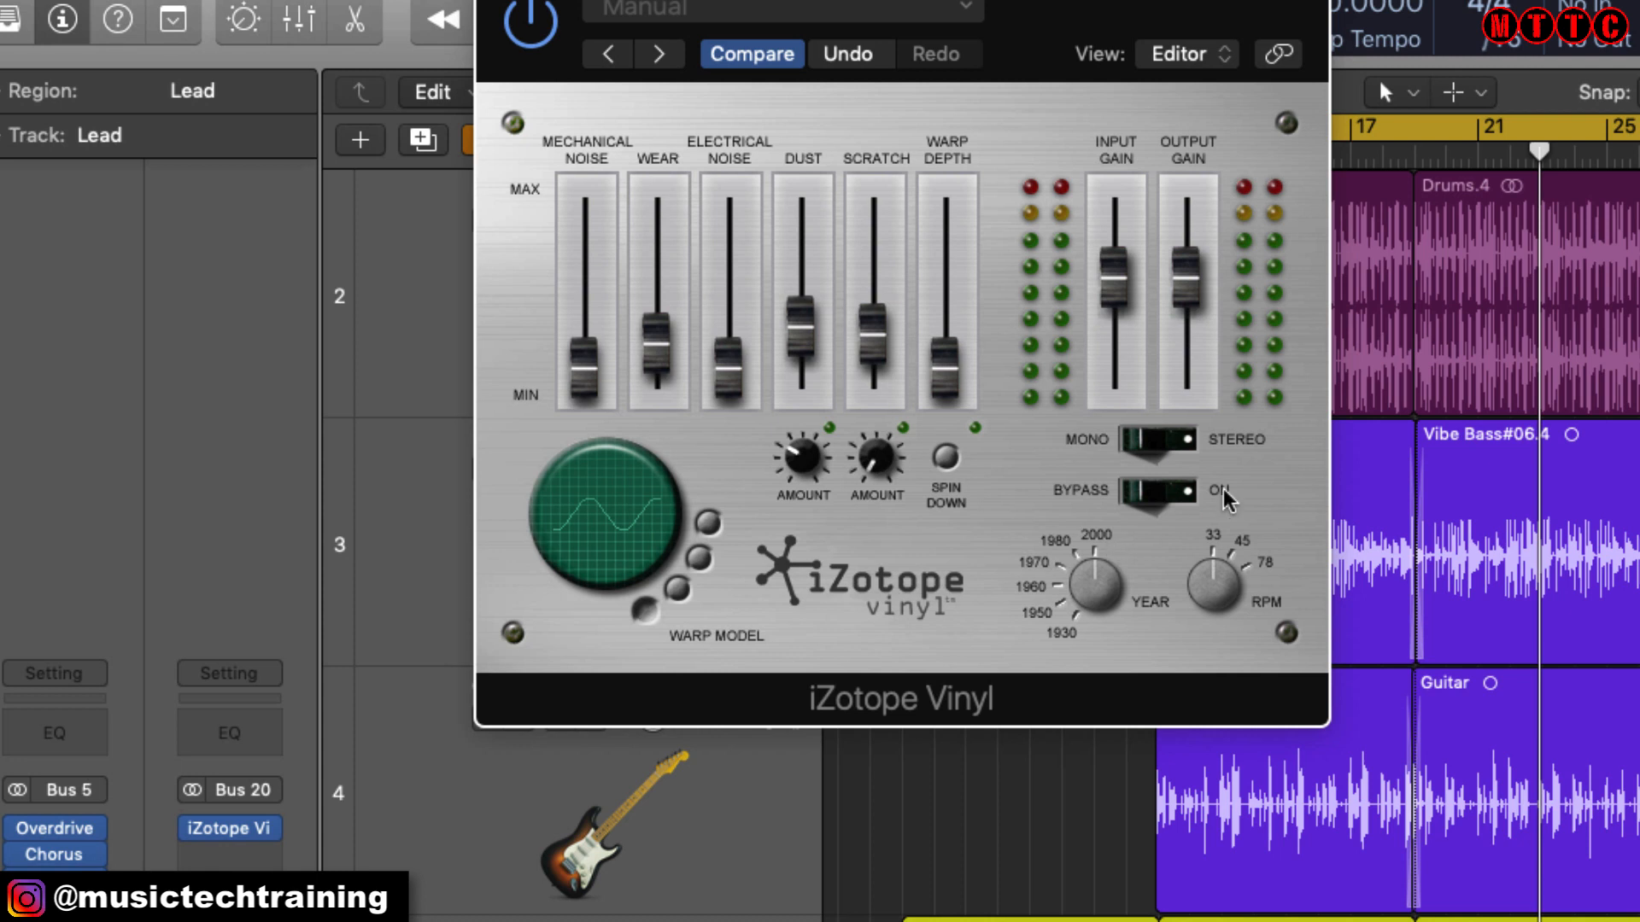
pyautogui.doubleClick(1364, 159)
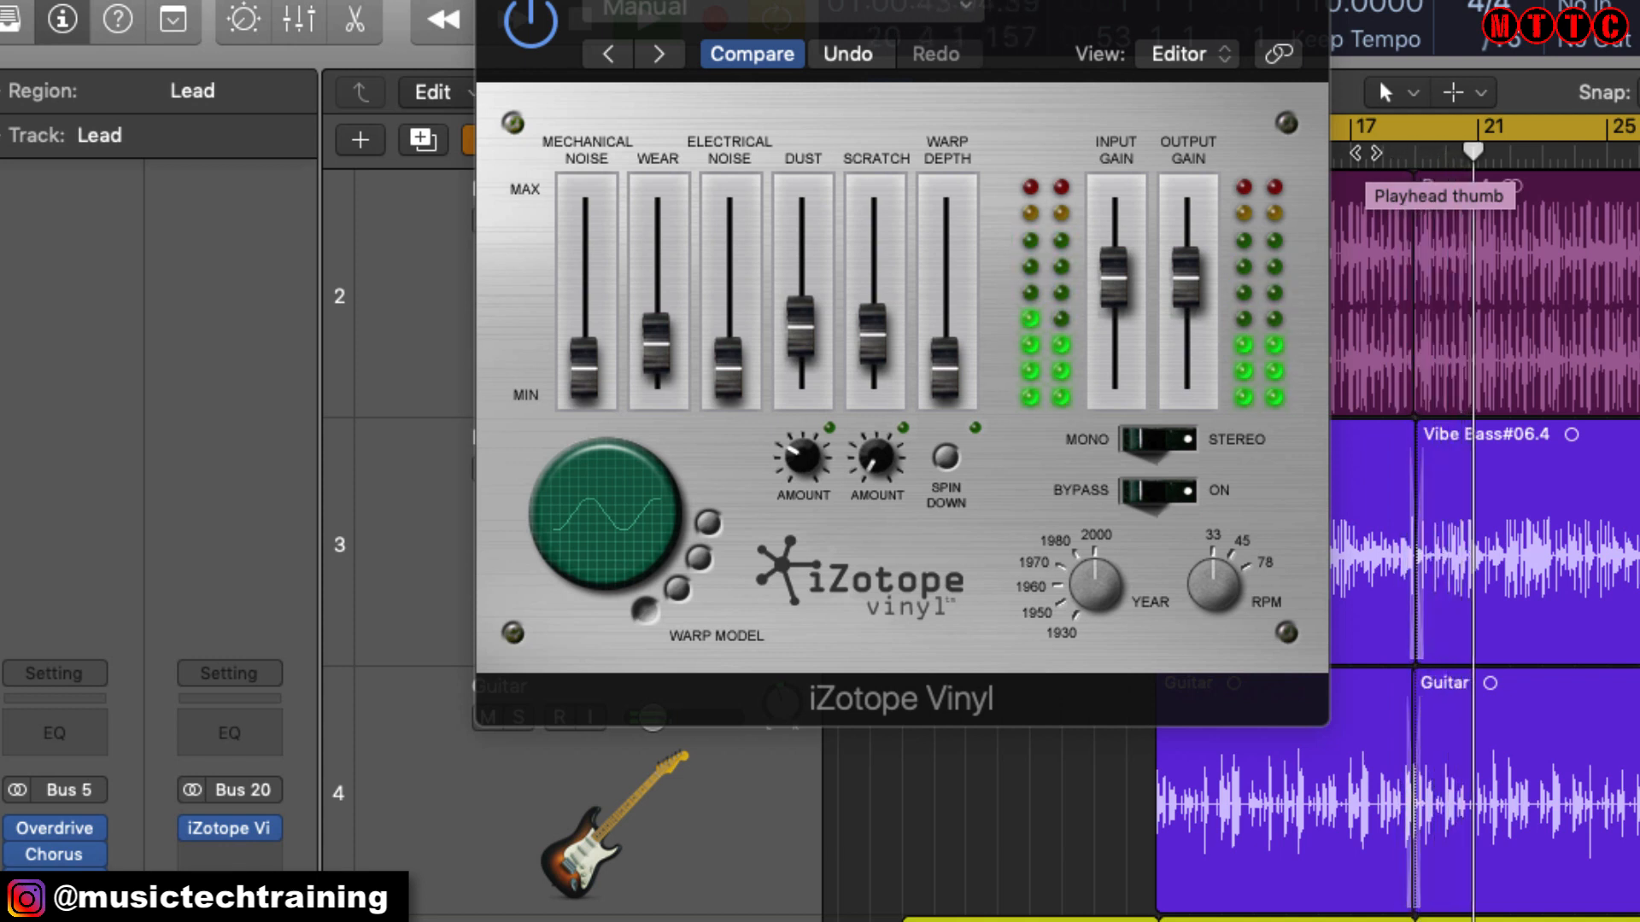
pyautogui.press('space')
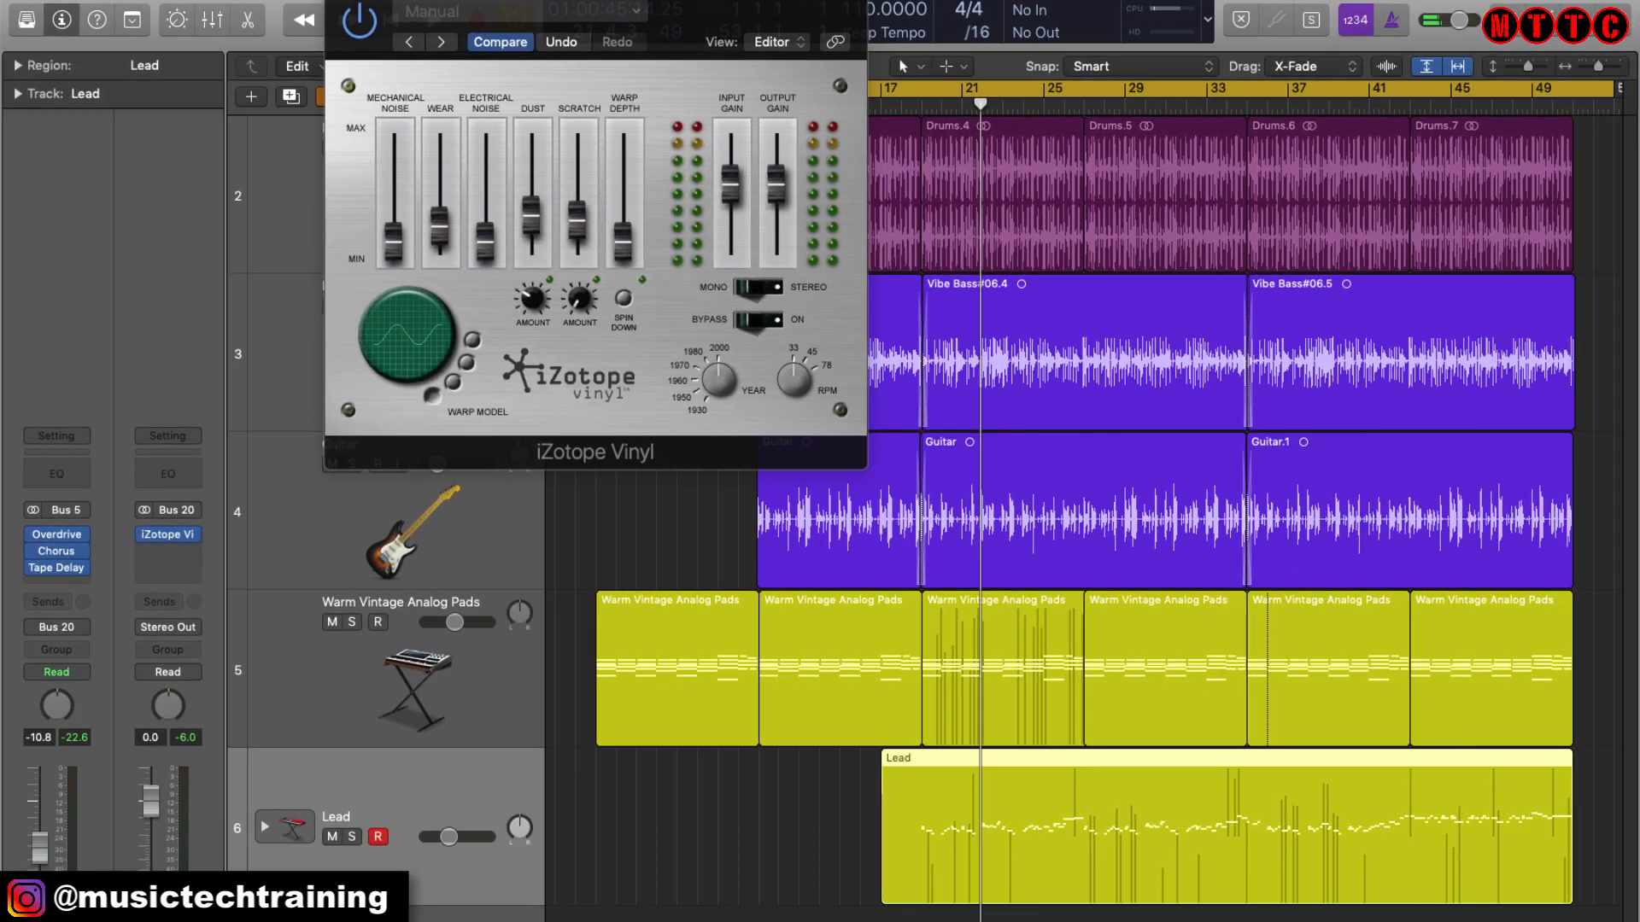
pyautogui.click(340, 2)
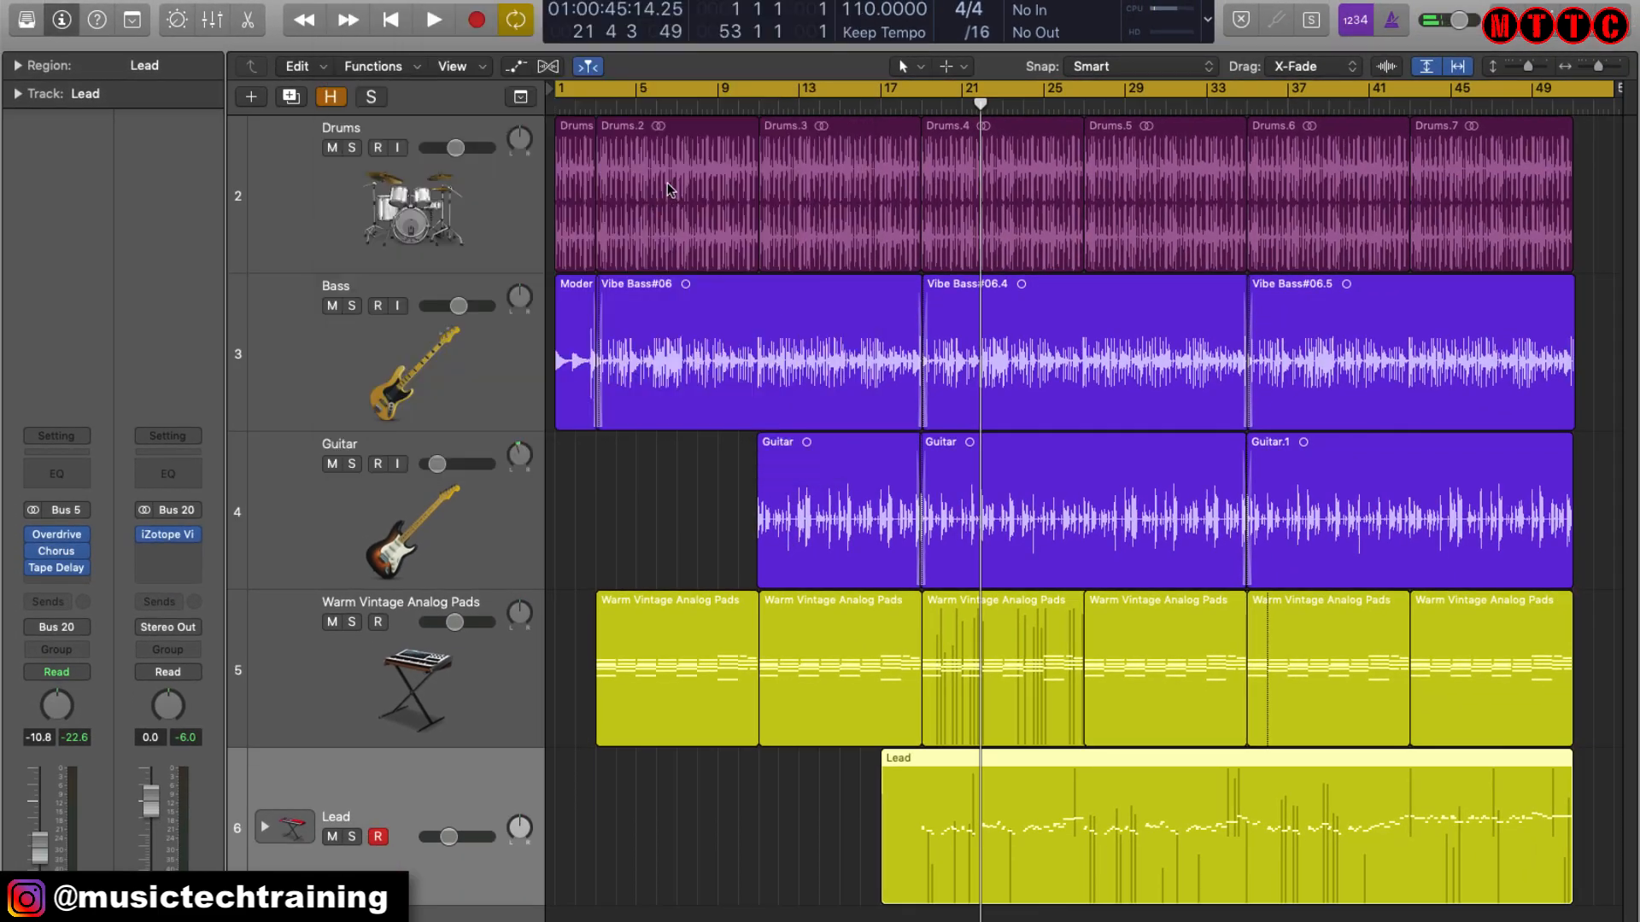
# - Review the channel strips of the Drums, Bass, Guitar, Warm Vintage Analog Pads and Lead tracks in turn
pyautogui.click(471, 209)
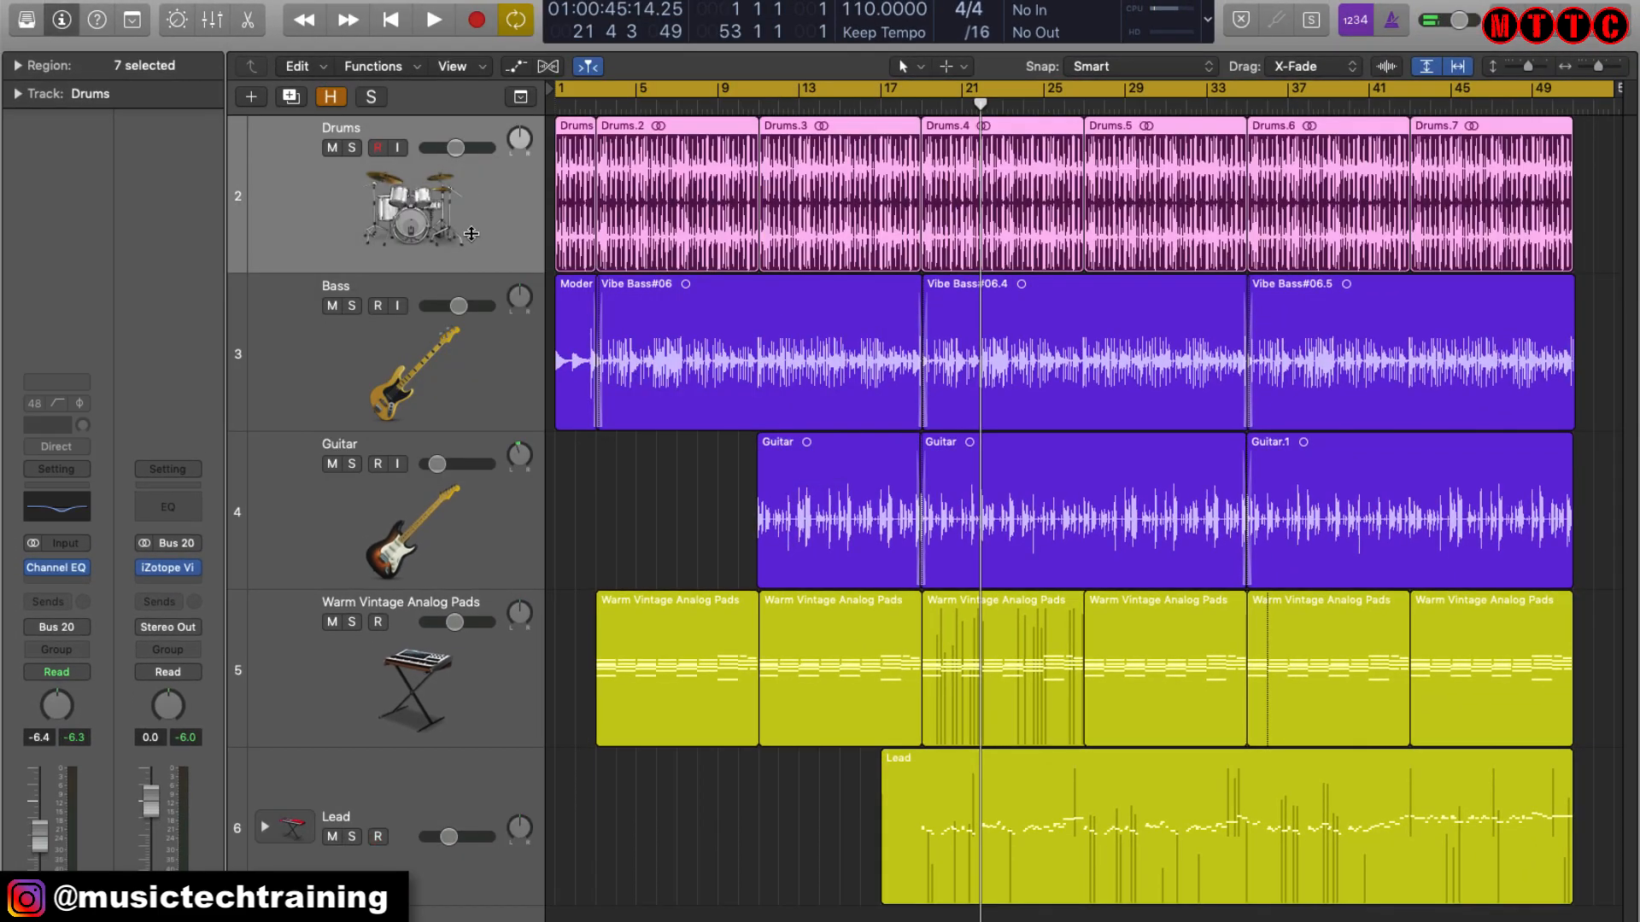
pyautogui.click(463, 357)
pyautogui.click(444, 520)
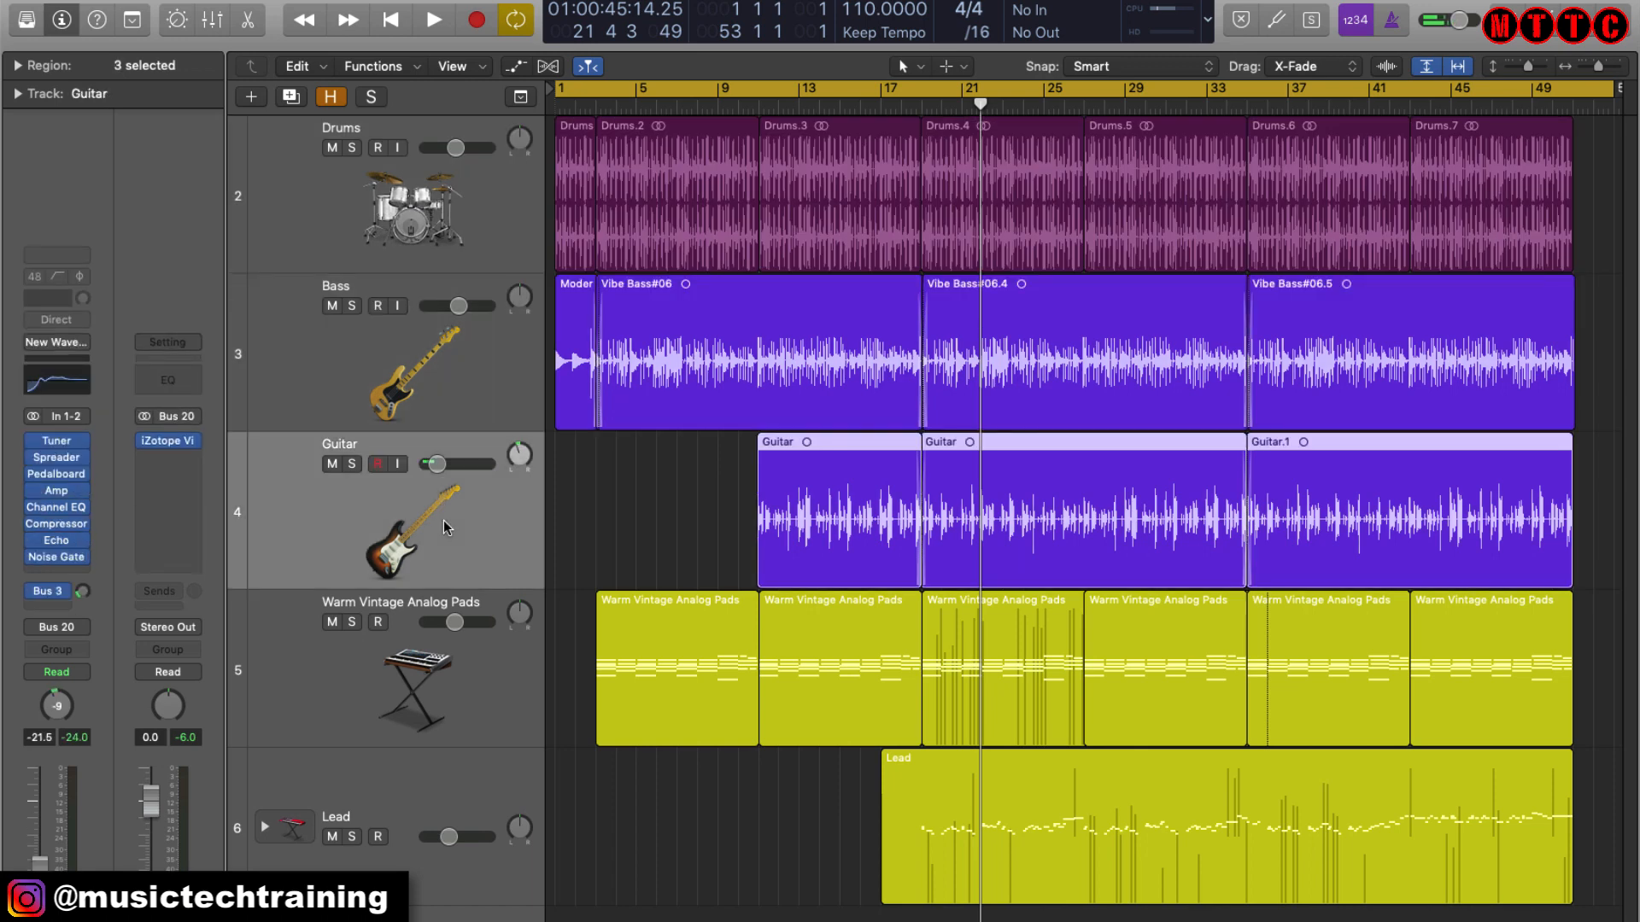
pyautogui.click(443, 695)
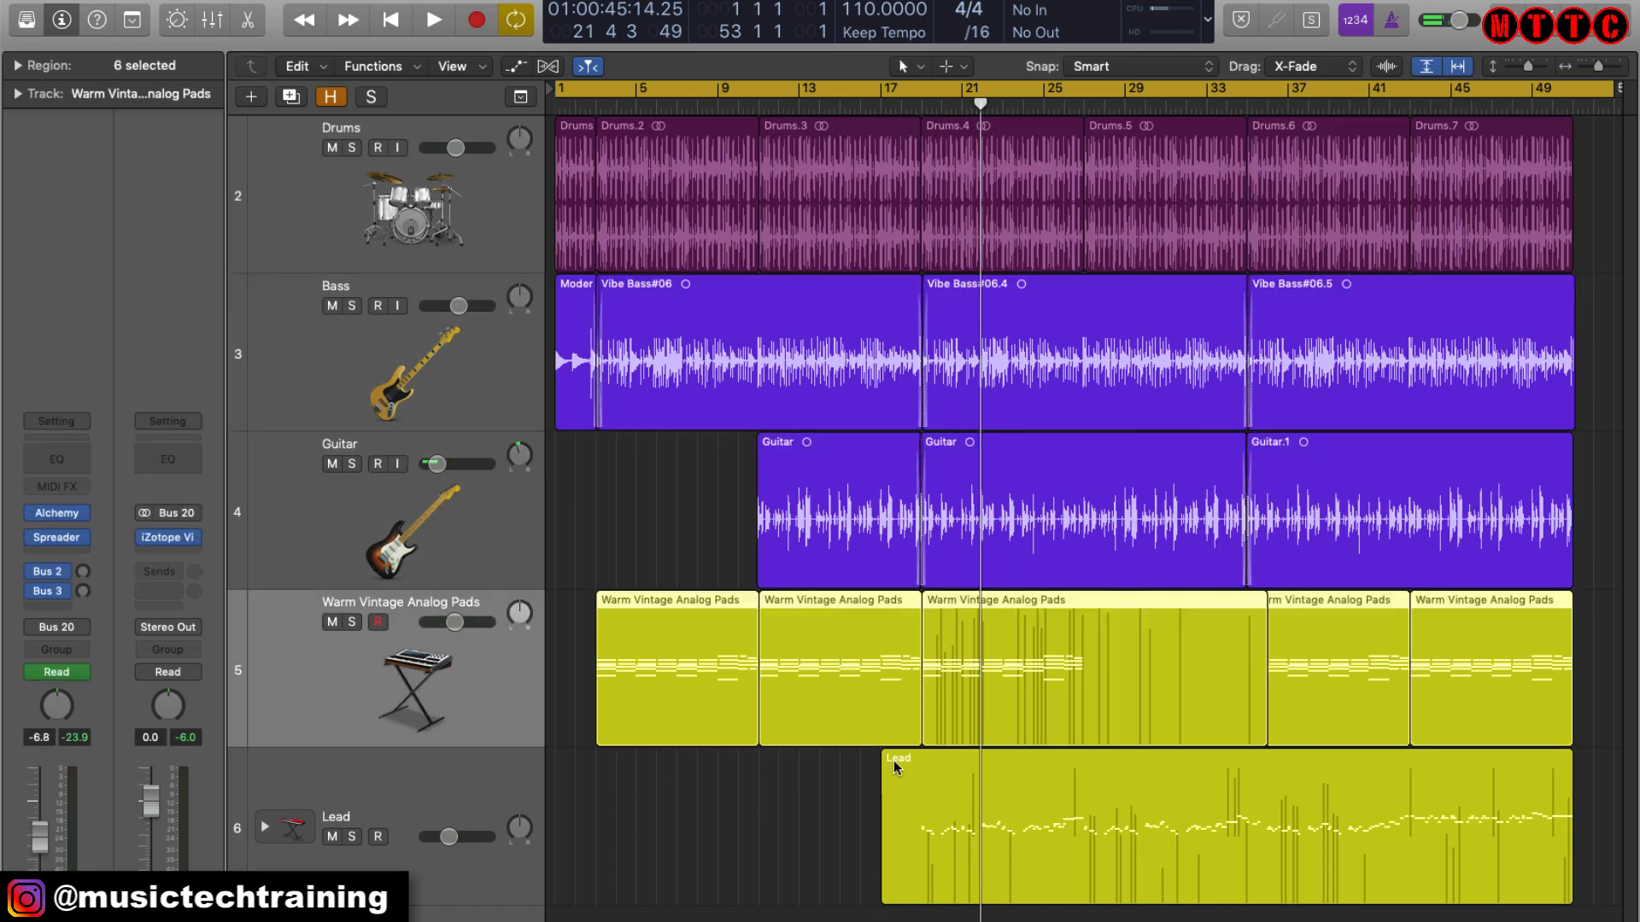
pyautogui.click(430, 802)
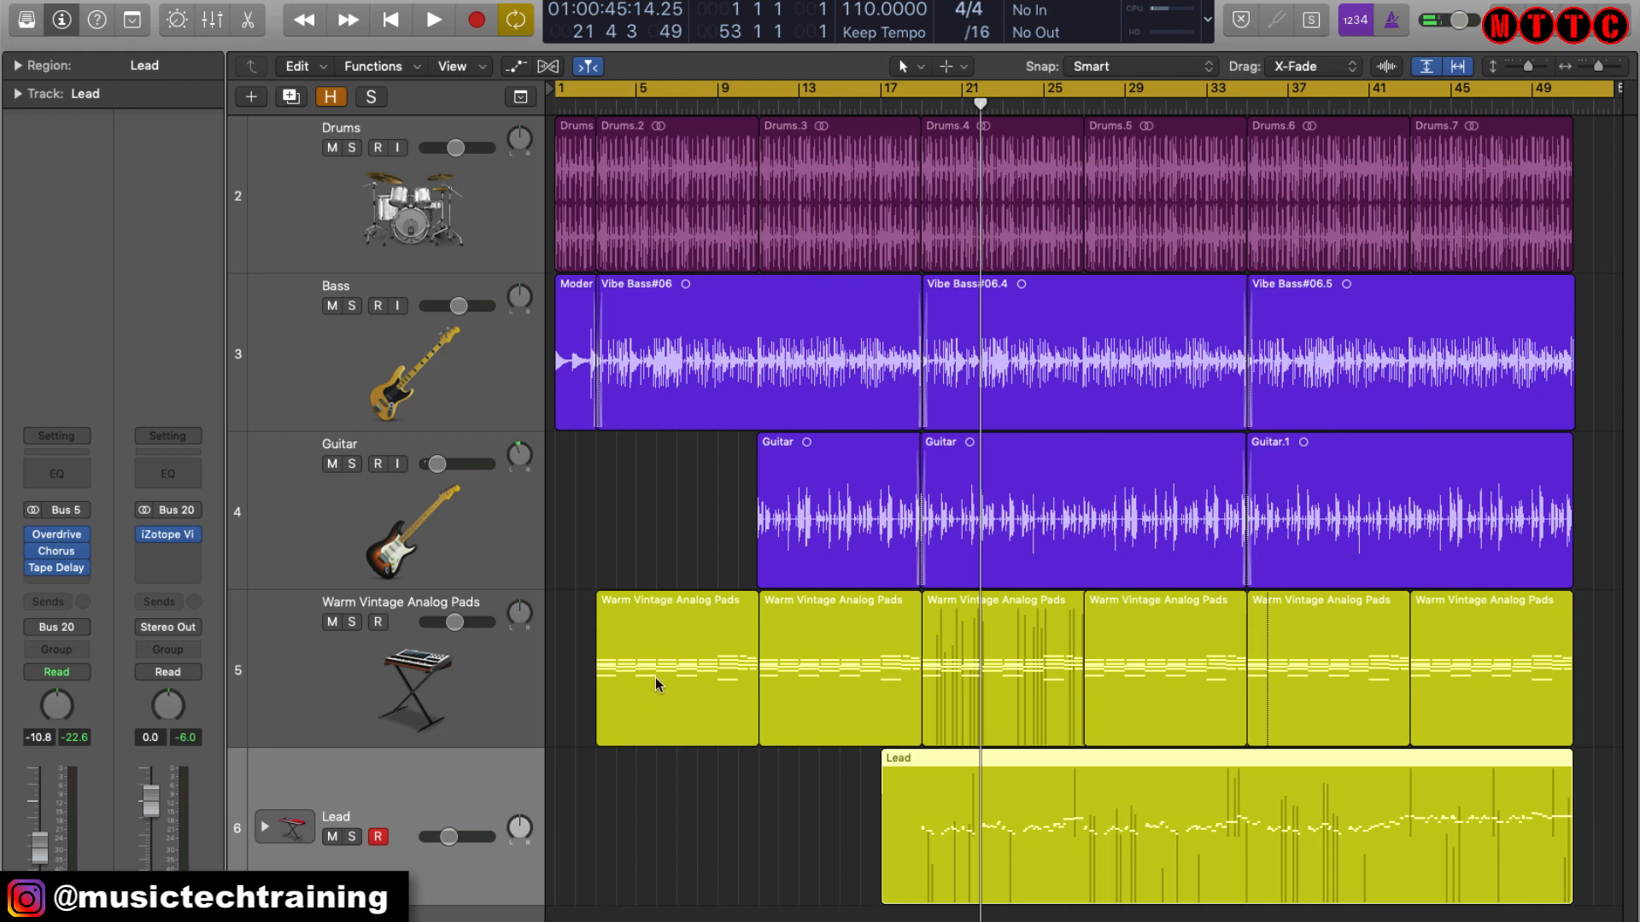